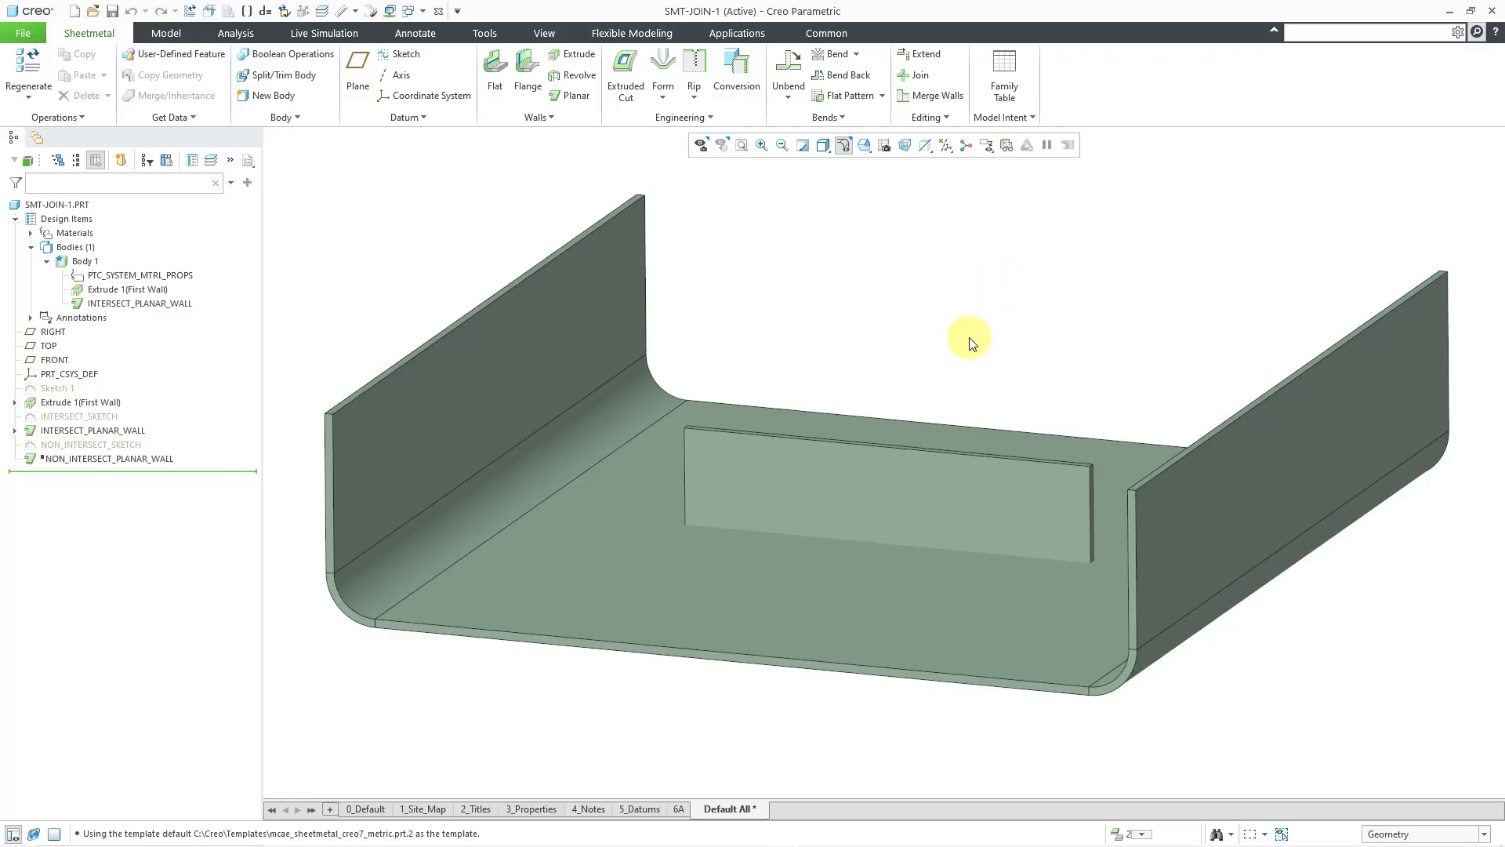
Orbit the part to a flatter view and review the separate volumes in its body
mouse_move(968, 336)
middle_down()
mouse_move(968, 319)
mouse_move(969, 336)
middle_up()
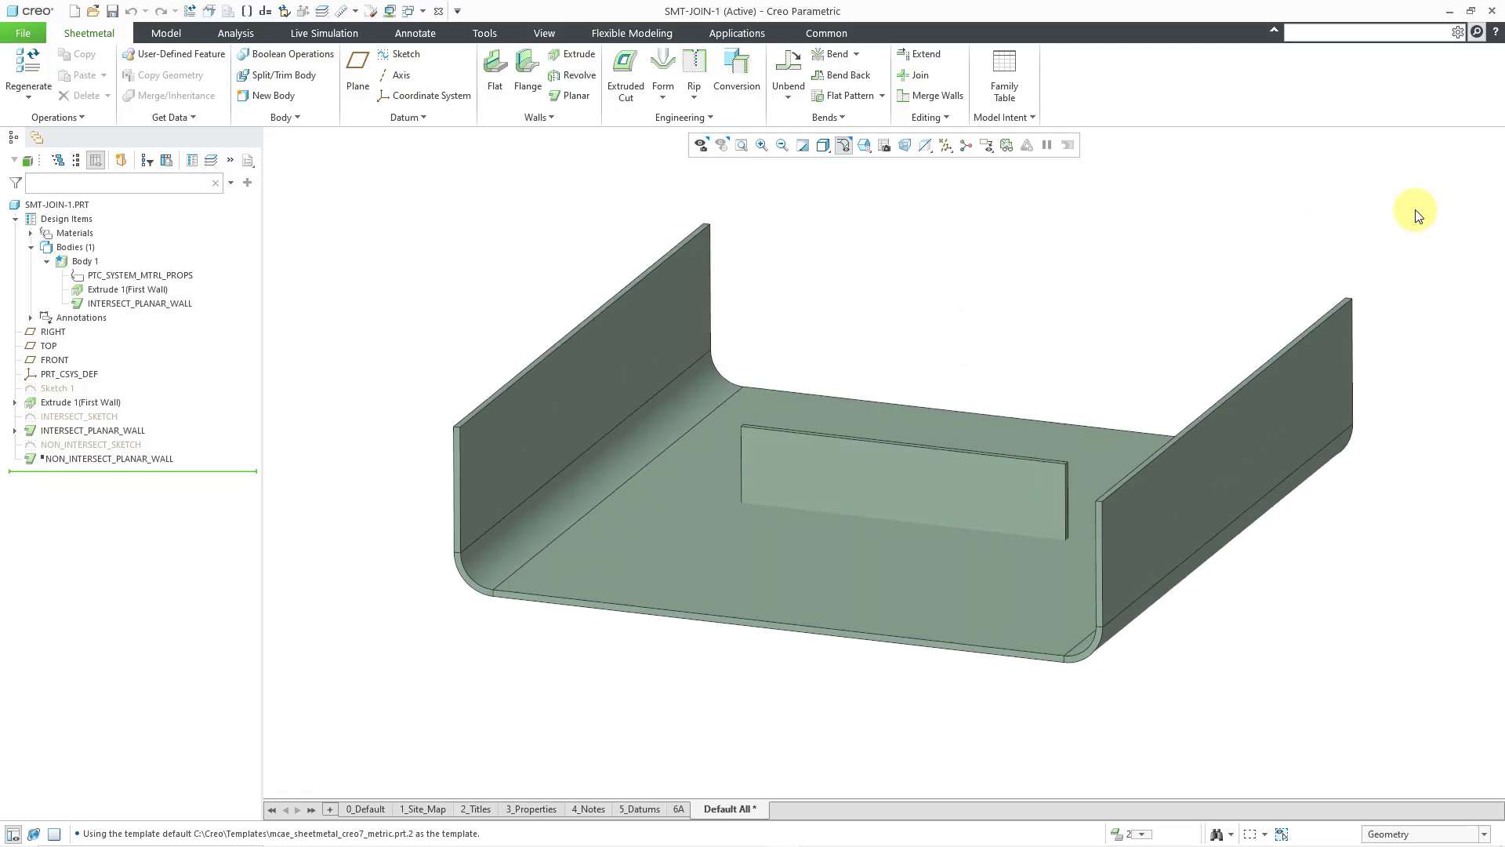
click(1143, 834)
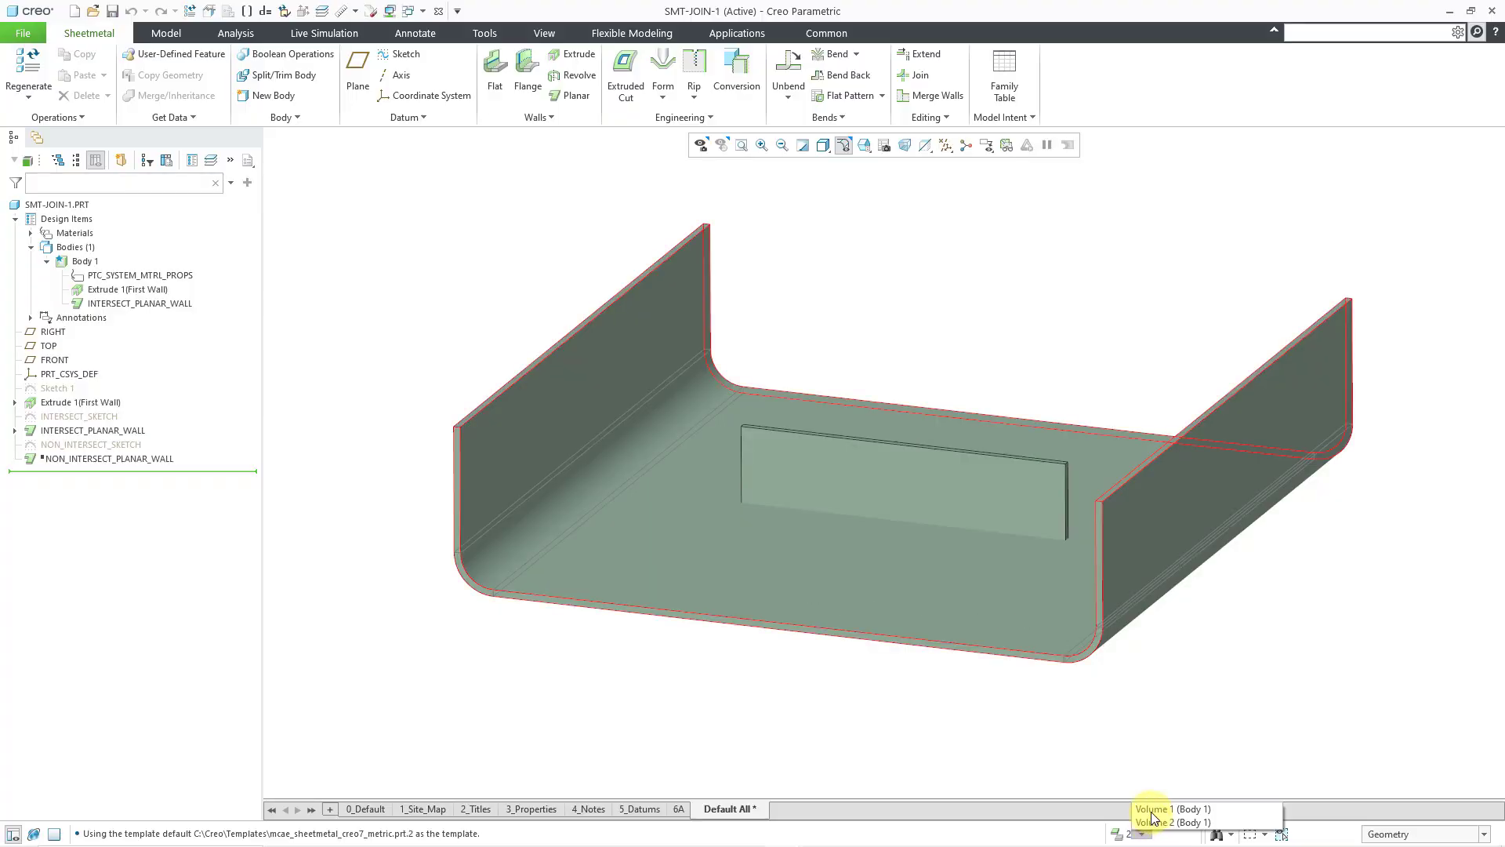
click(1404, 571)
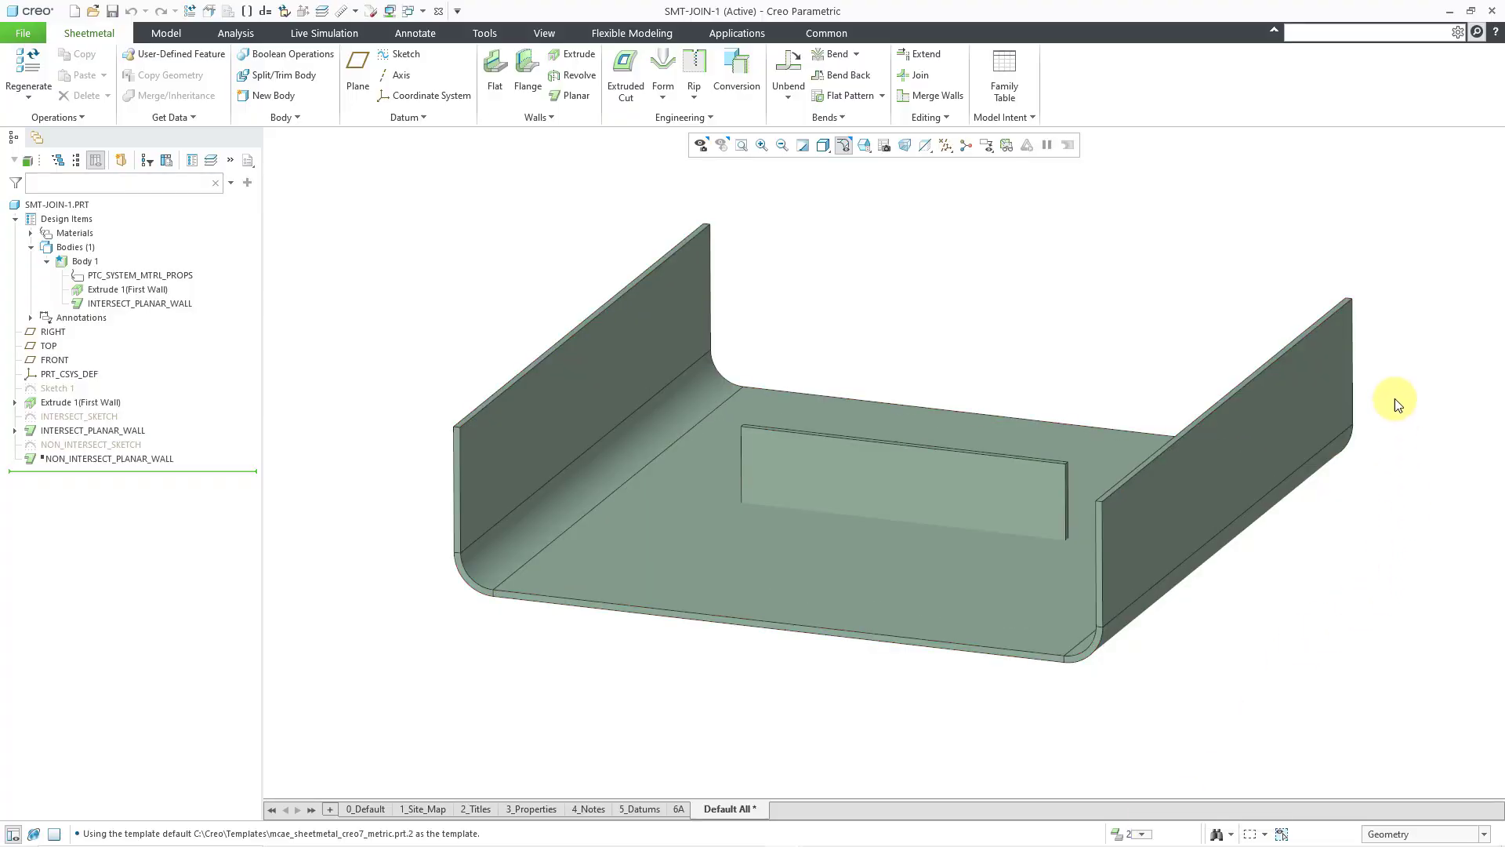
Join the base to INTERSECT_PLANAR_WALL, flipped, with a 10 mm bend and nonintersecting geometry untrimmed
click(924, 78)
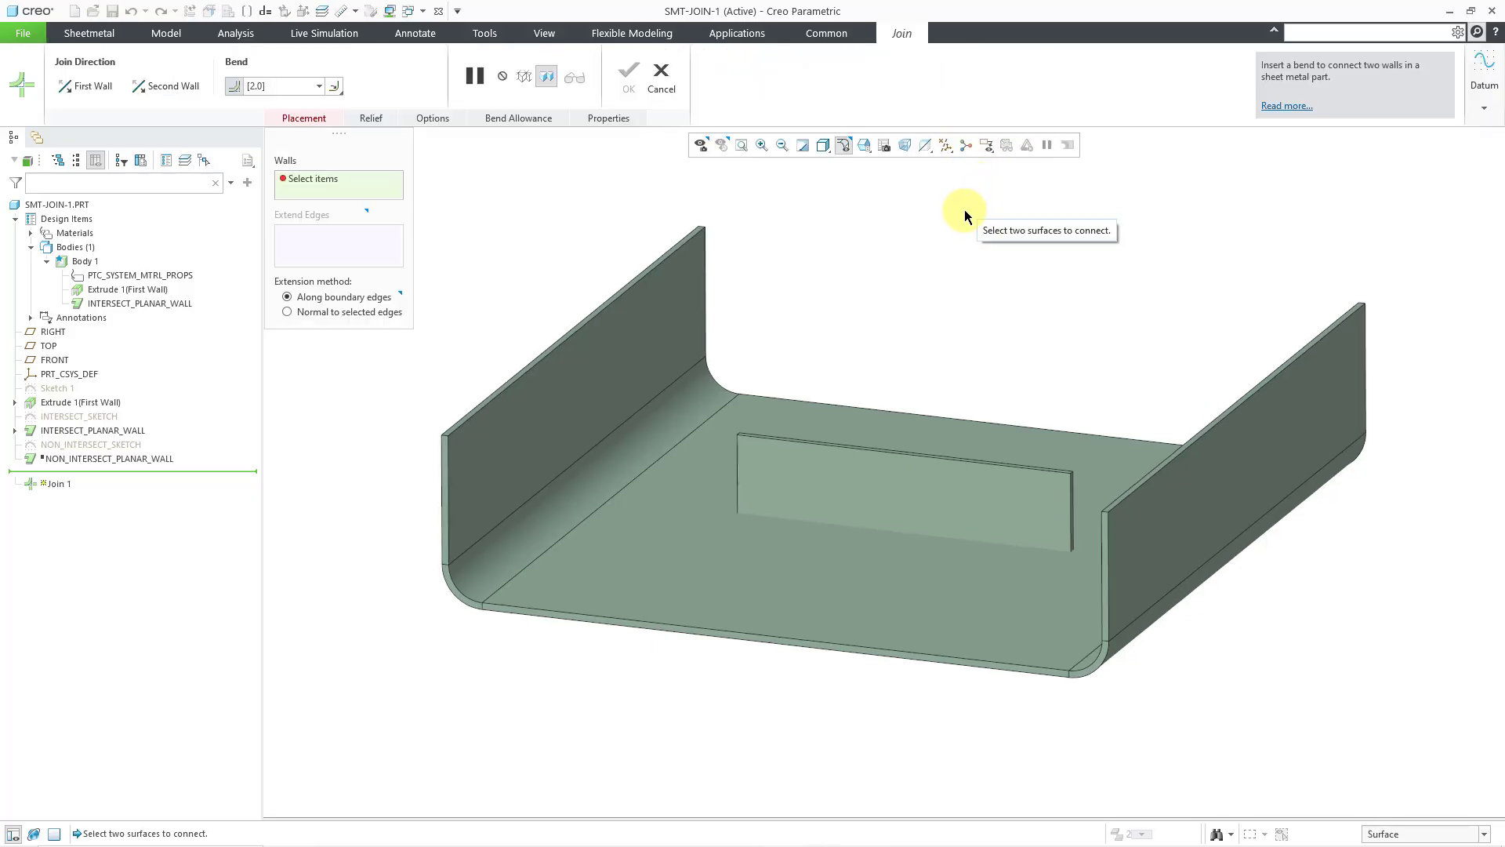
click(894, 433)
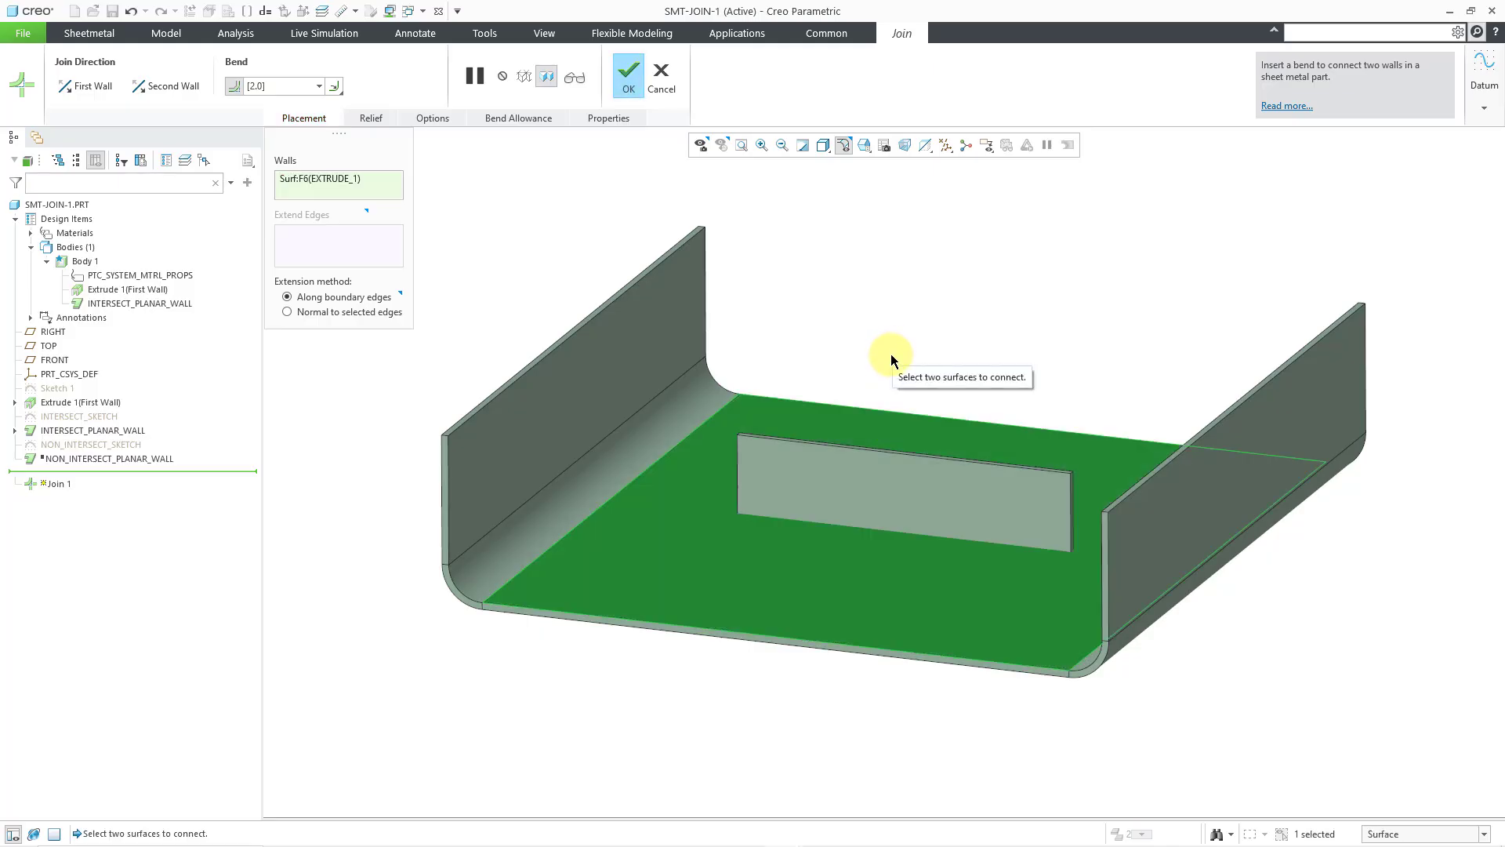
click(881, 476)
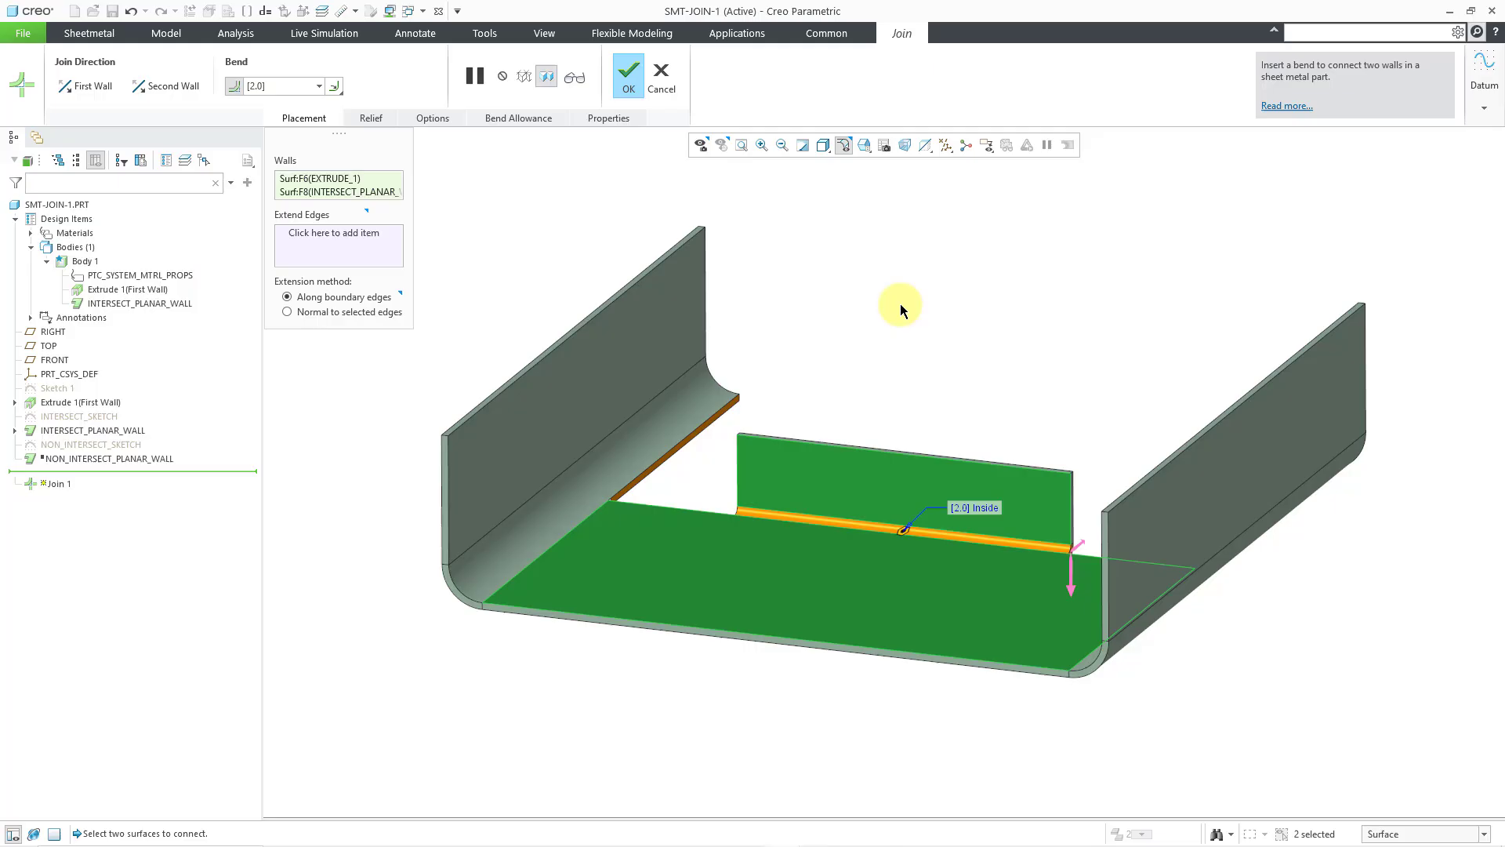
click(1082, 541)
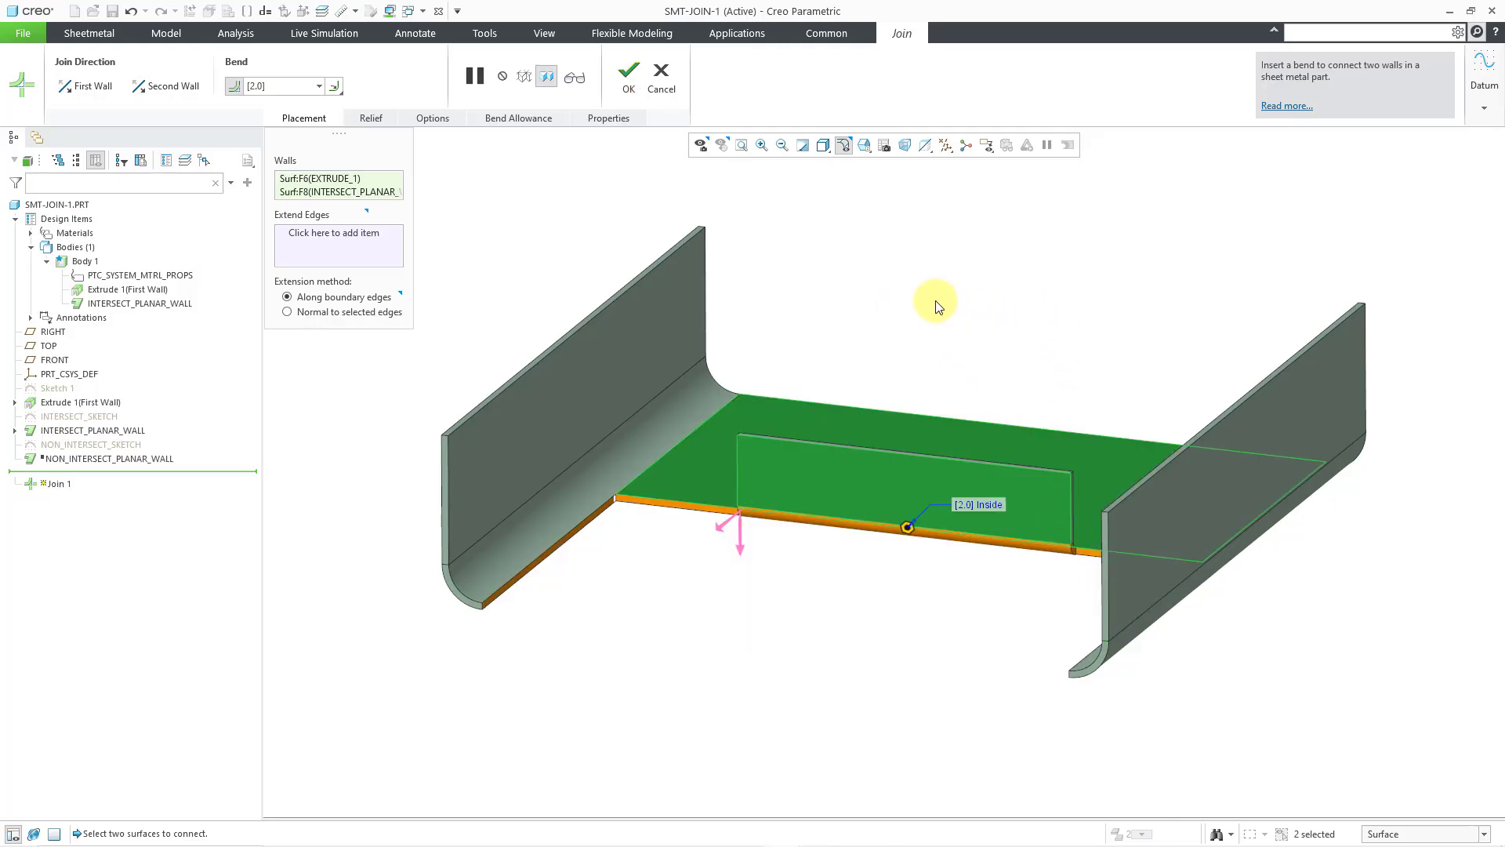
click(295, 83)
text(10)
key(Return)
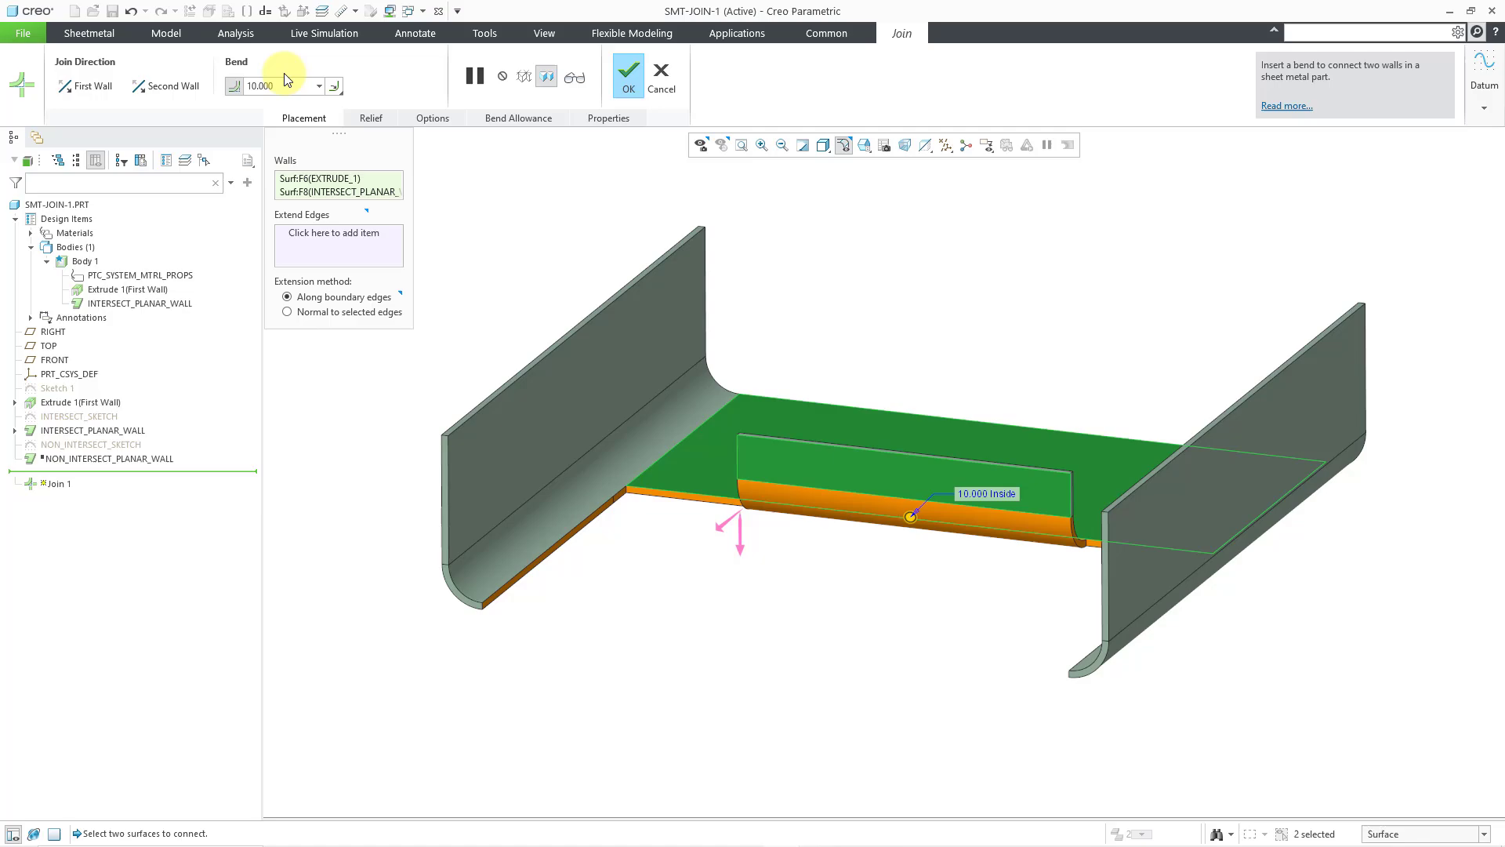
click(441, 117)
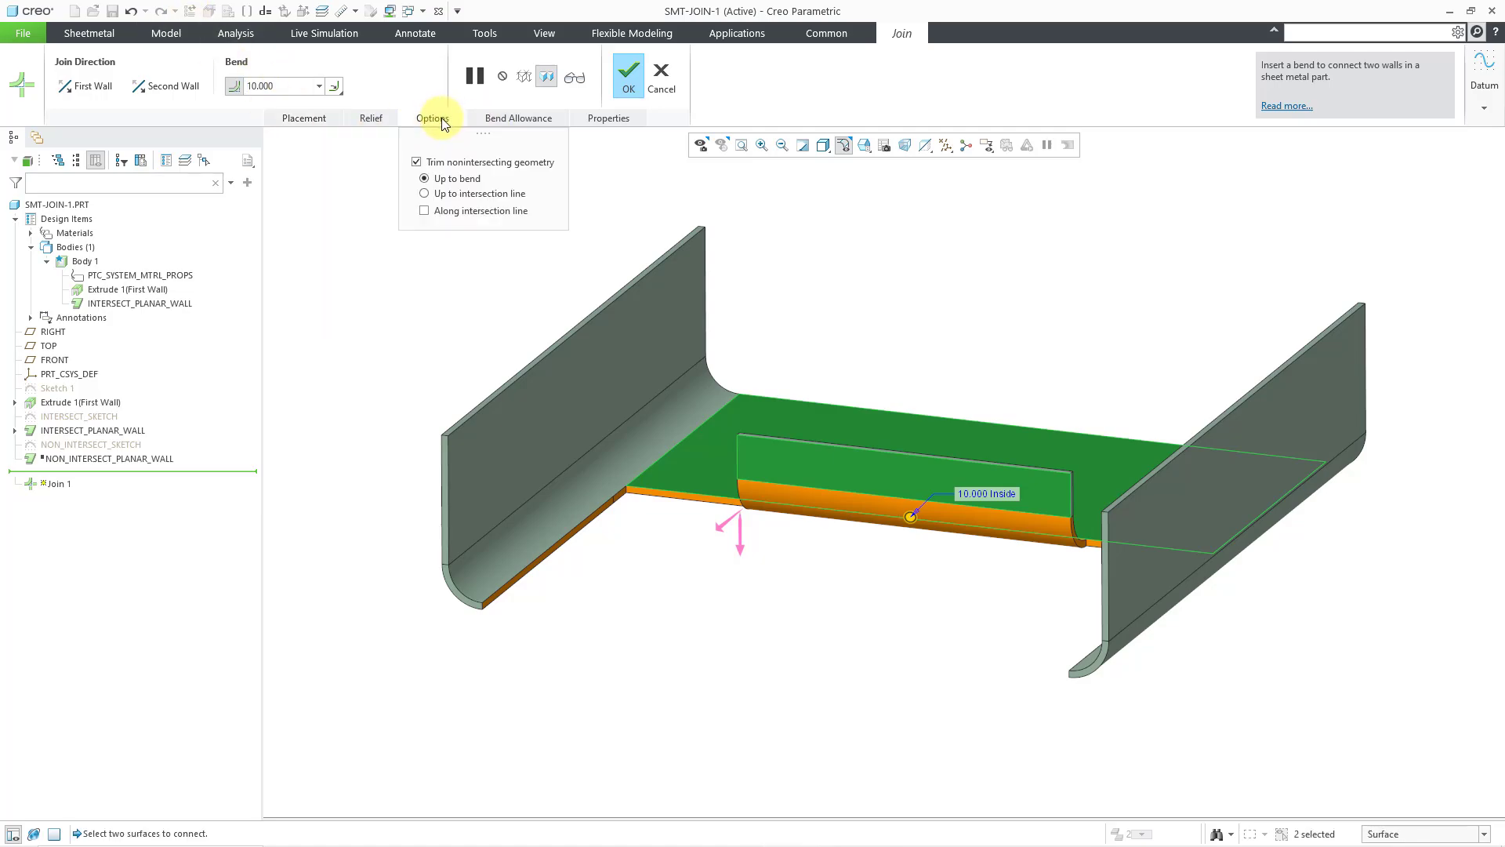
click(416, 162)
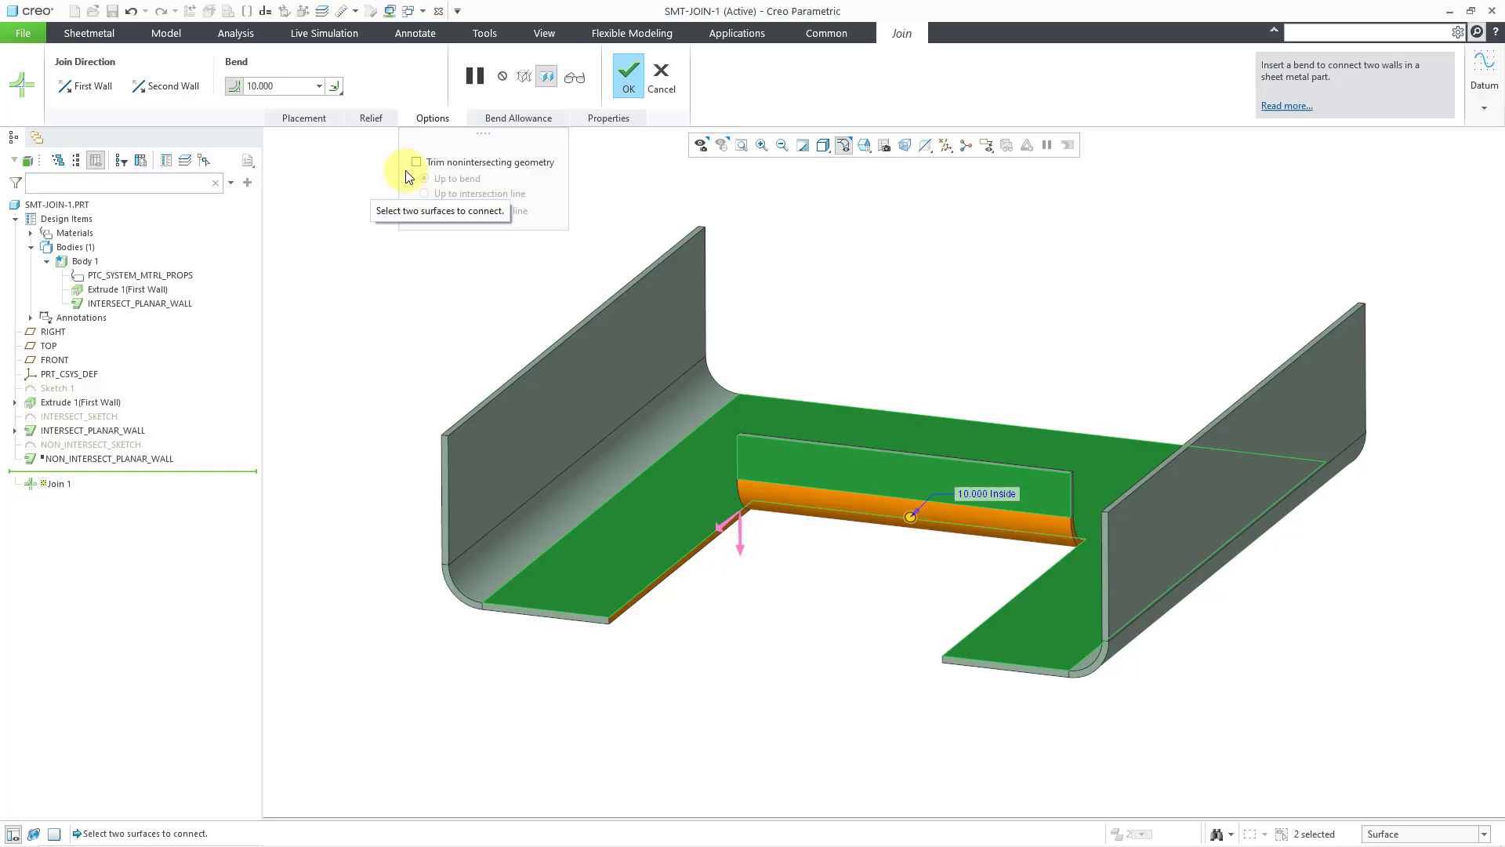
click(619, 82)
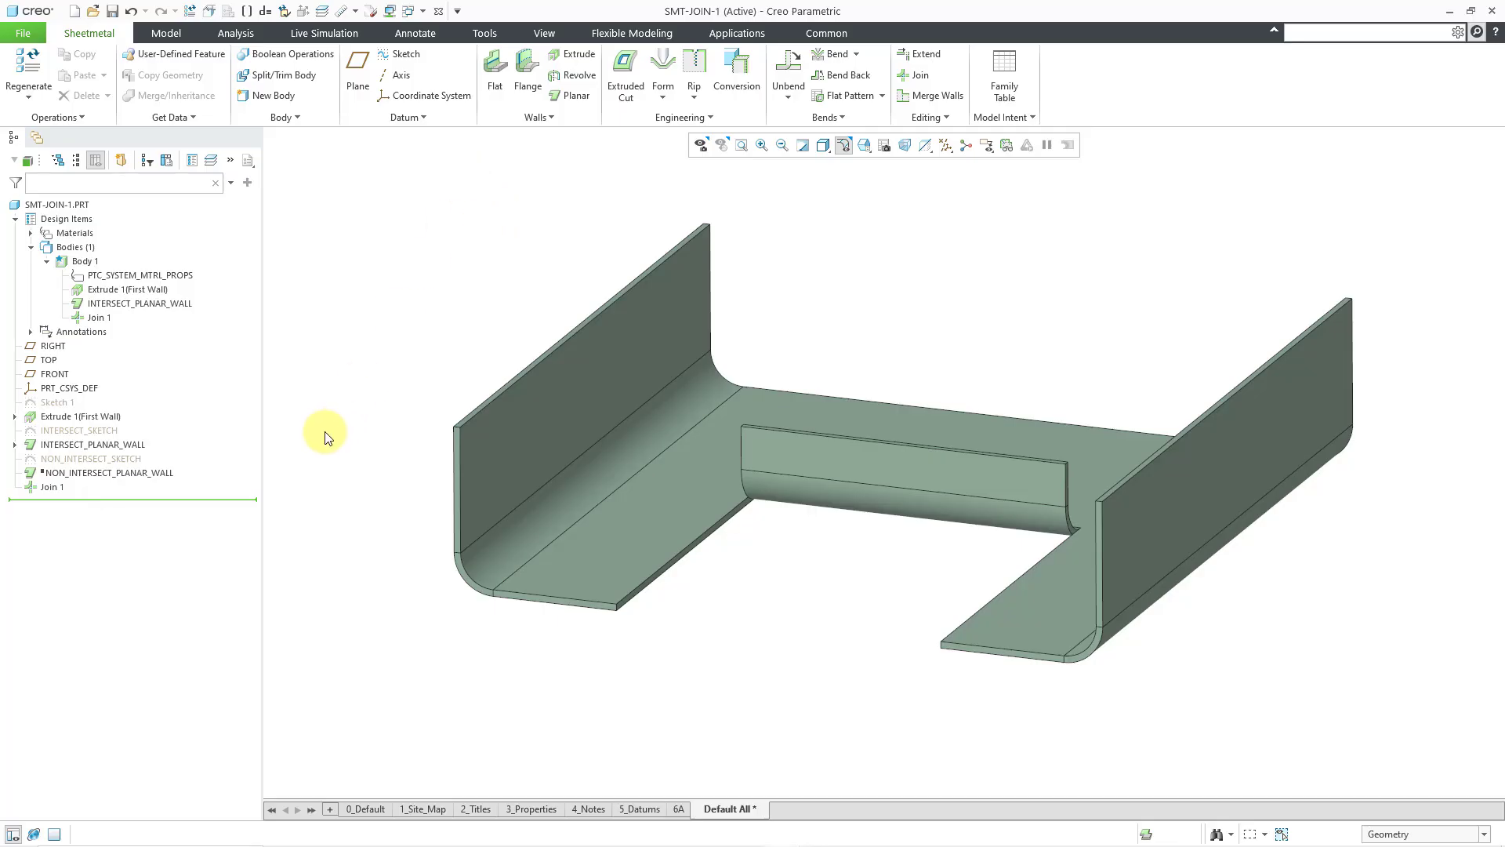
Delete the Join 1 feature
click(53, 486)
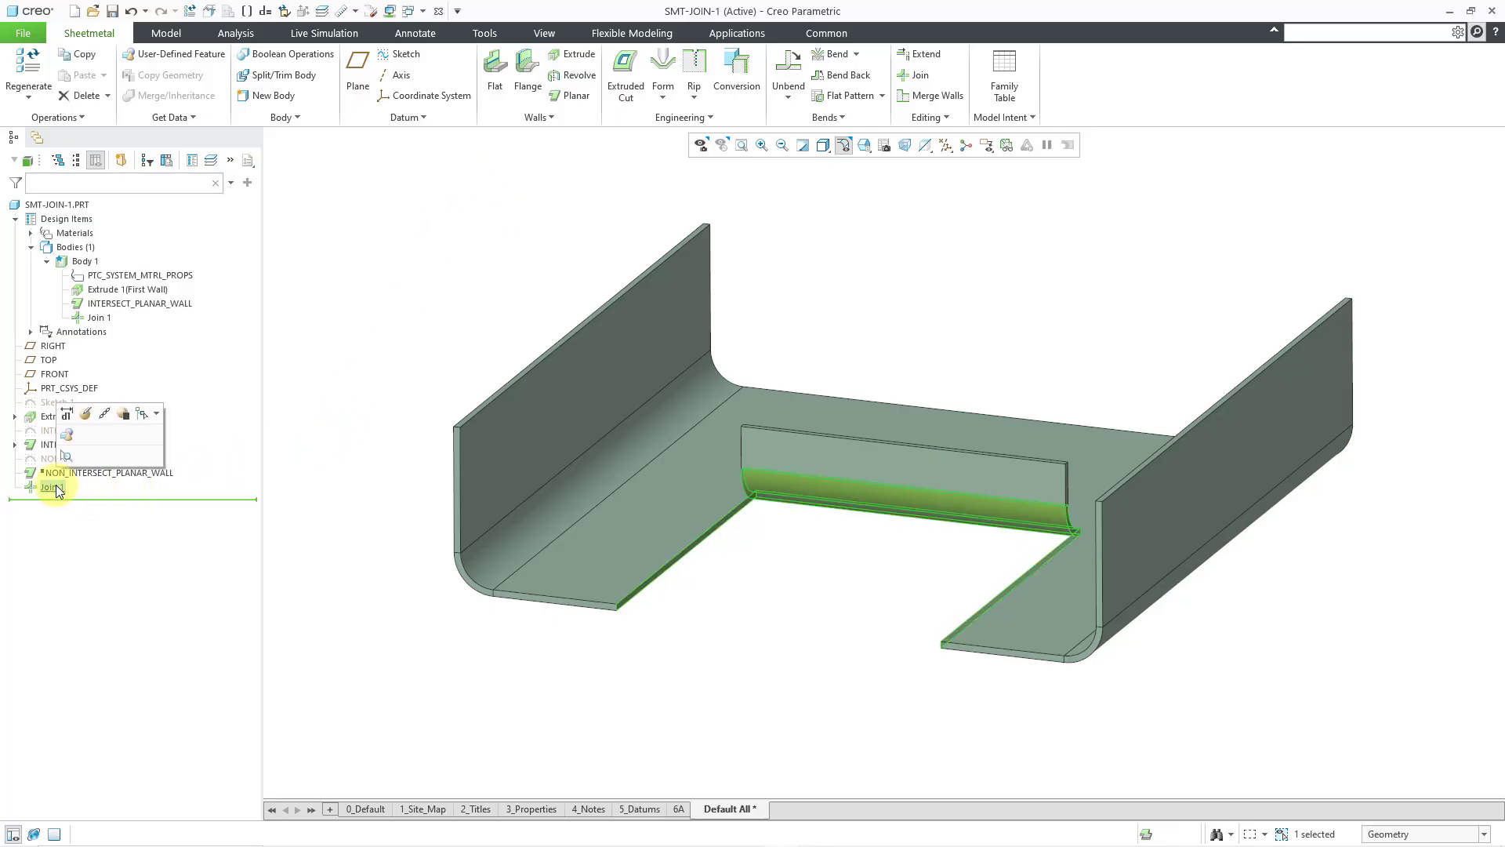
right_click(53, 486)
click(112, 604)
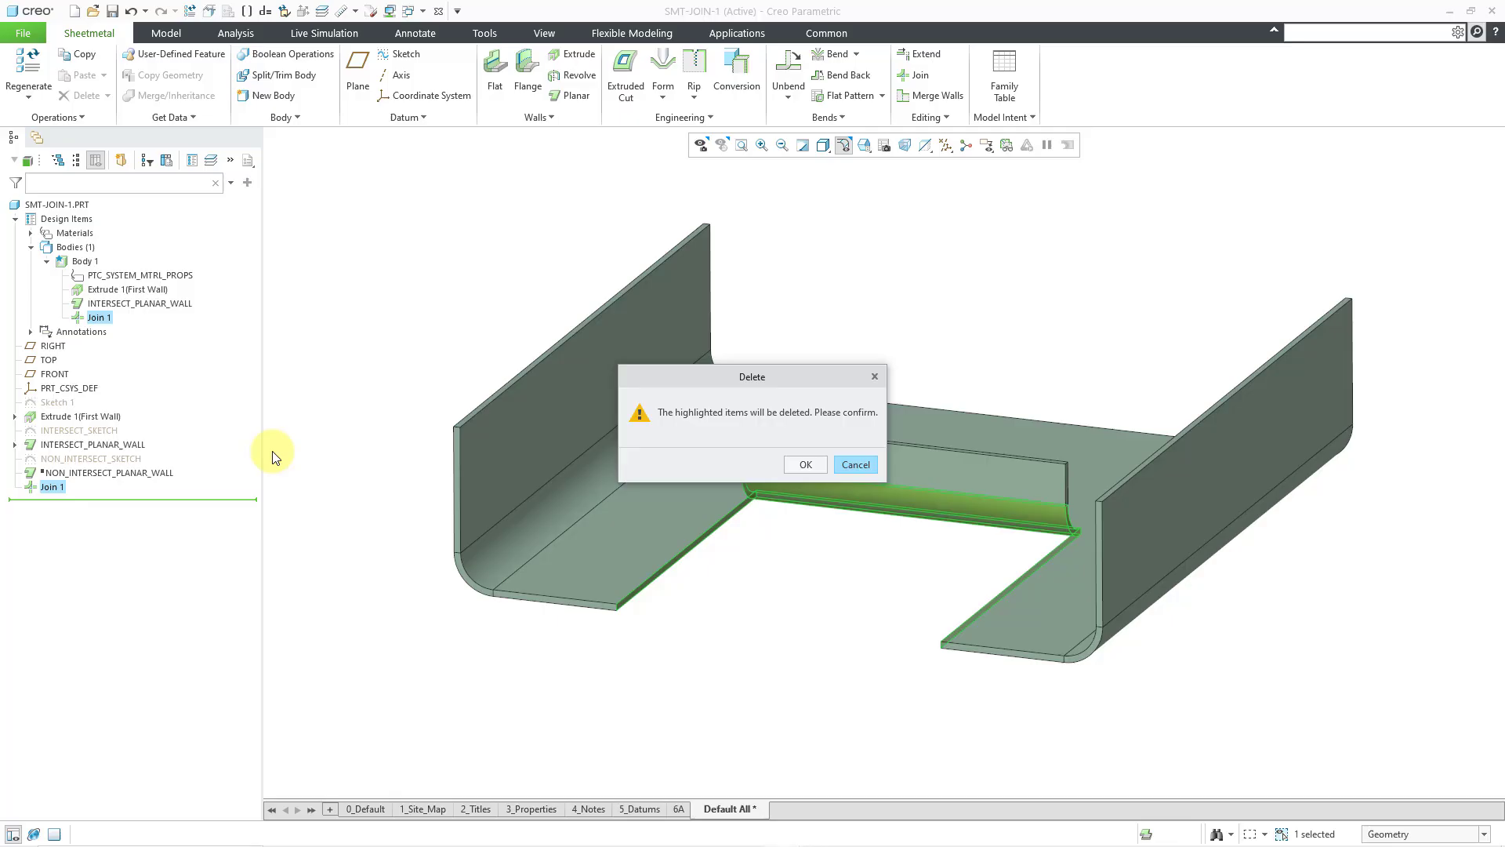
click(797, 464)
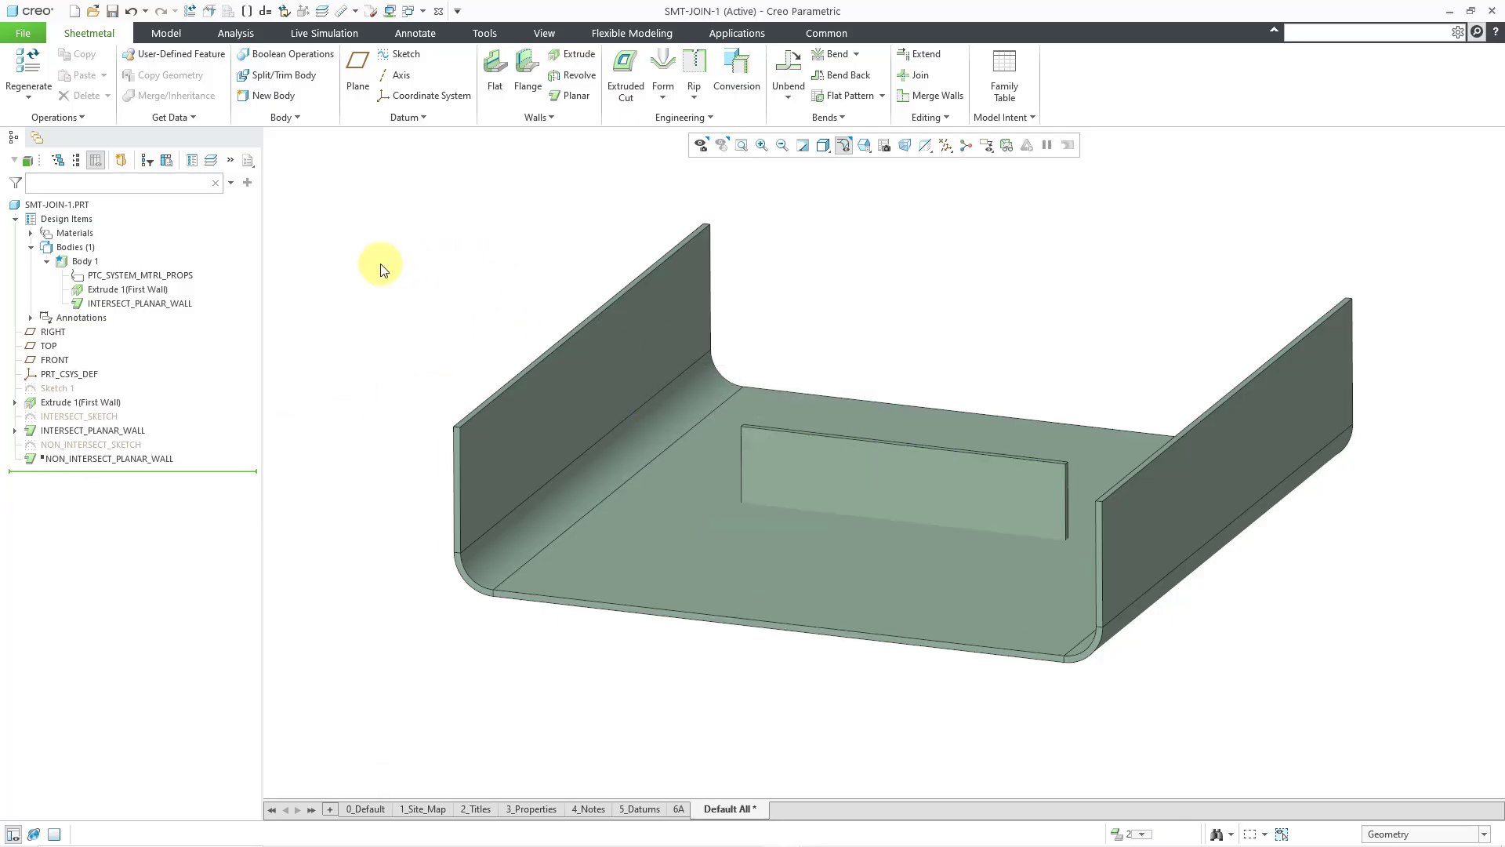
Suppress INTERSECT_PLANAR_WALL and resume NON_INTERSECT_PLANAR_WALL
click(124, 429)
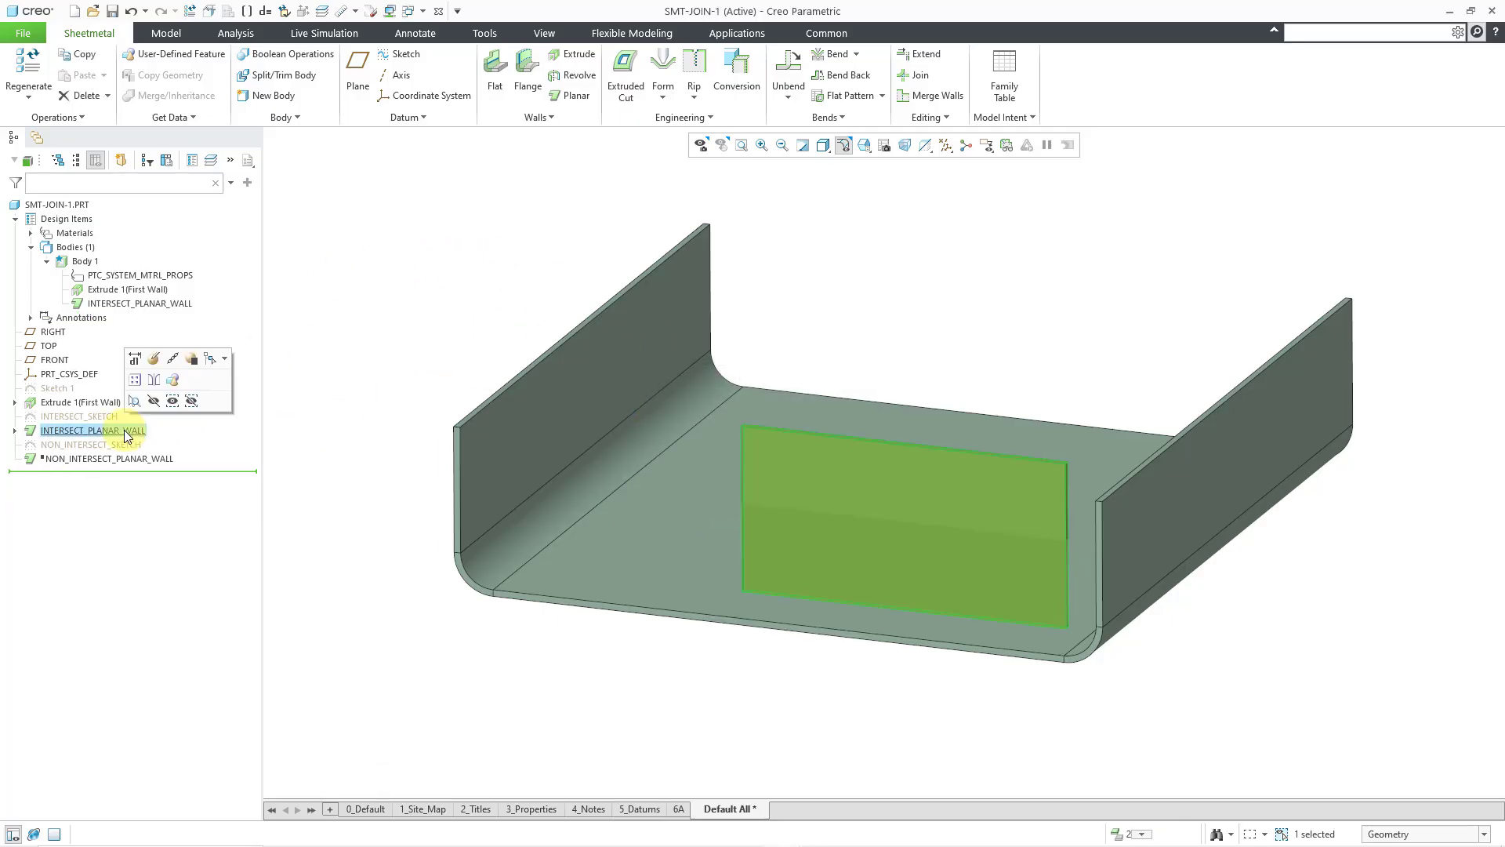
click(190, 358)
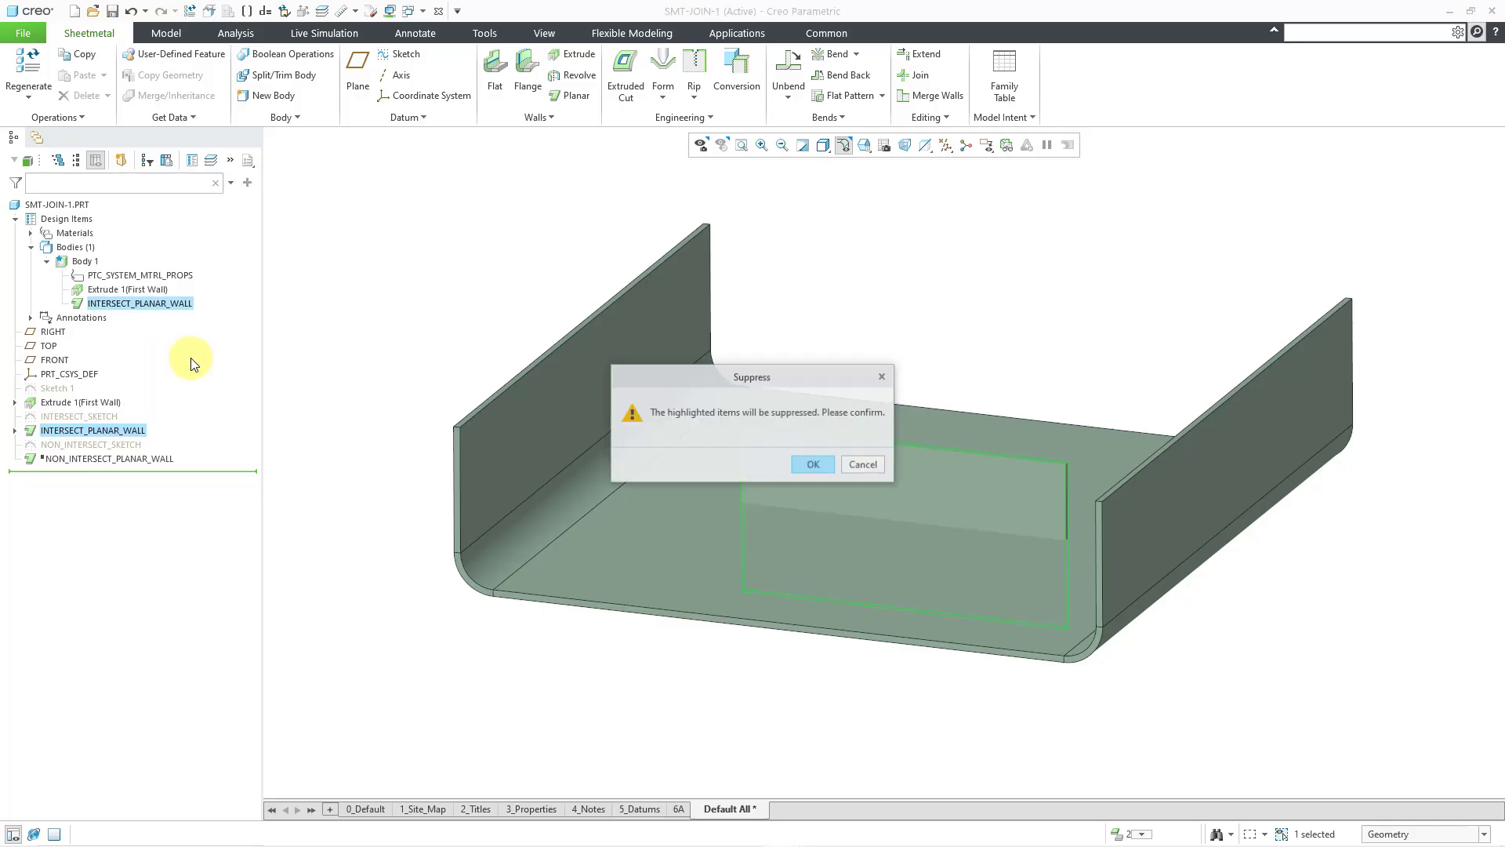
click(811, 462)
click(154, 445)
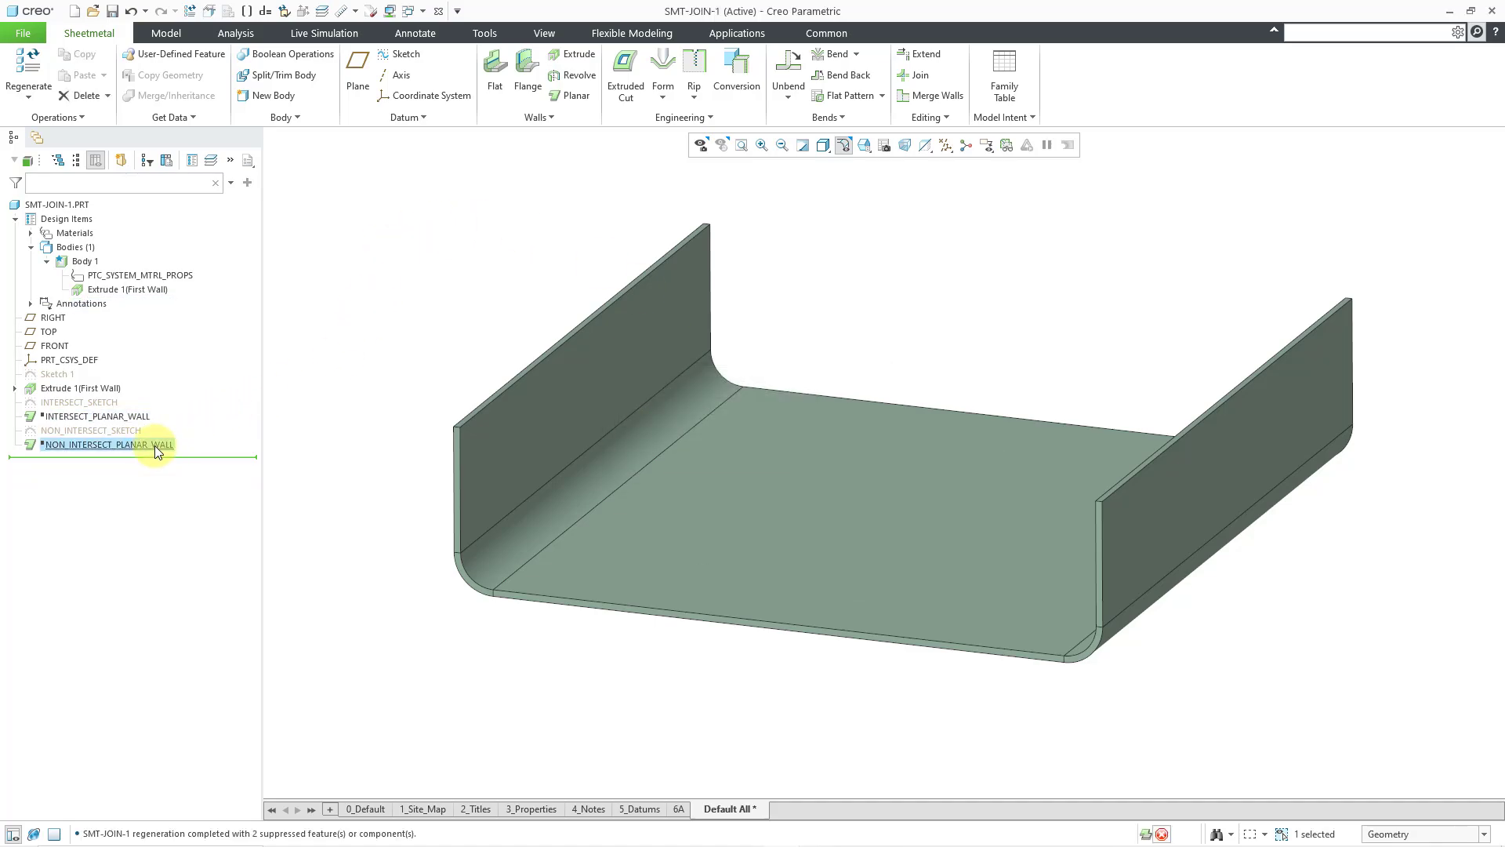
click(167, 394)
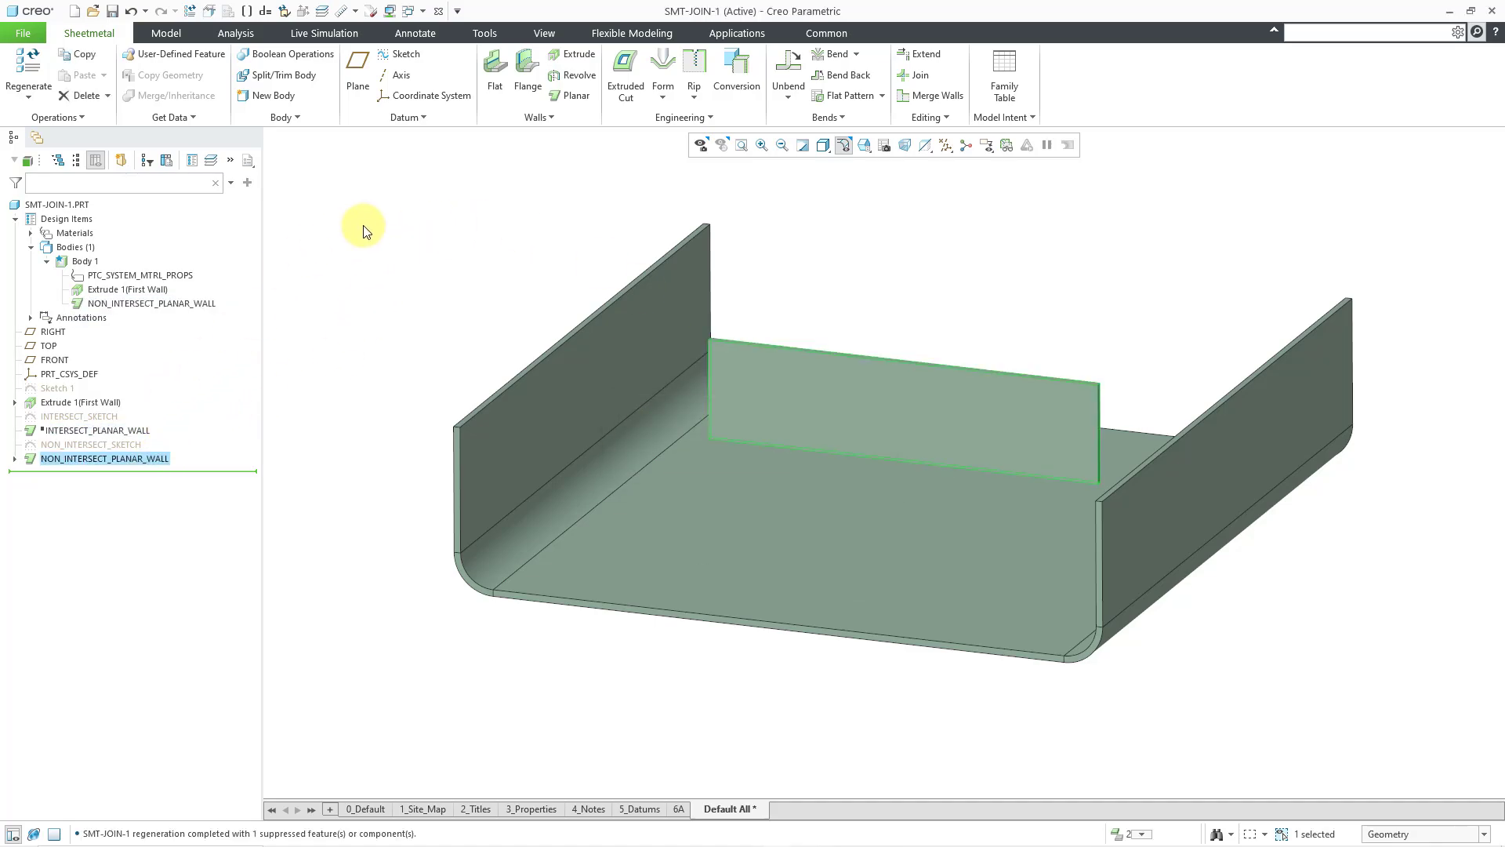
mouse_move(1039, 316)
middle_down()
mouse_move(1019, 322)
mouse_move(1045, 309)
middle_up()
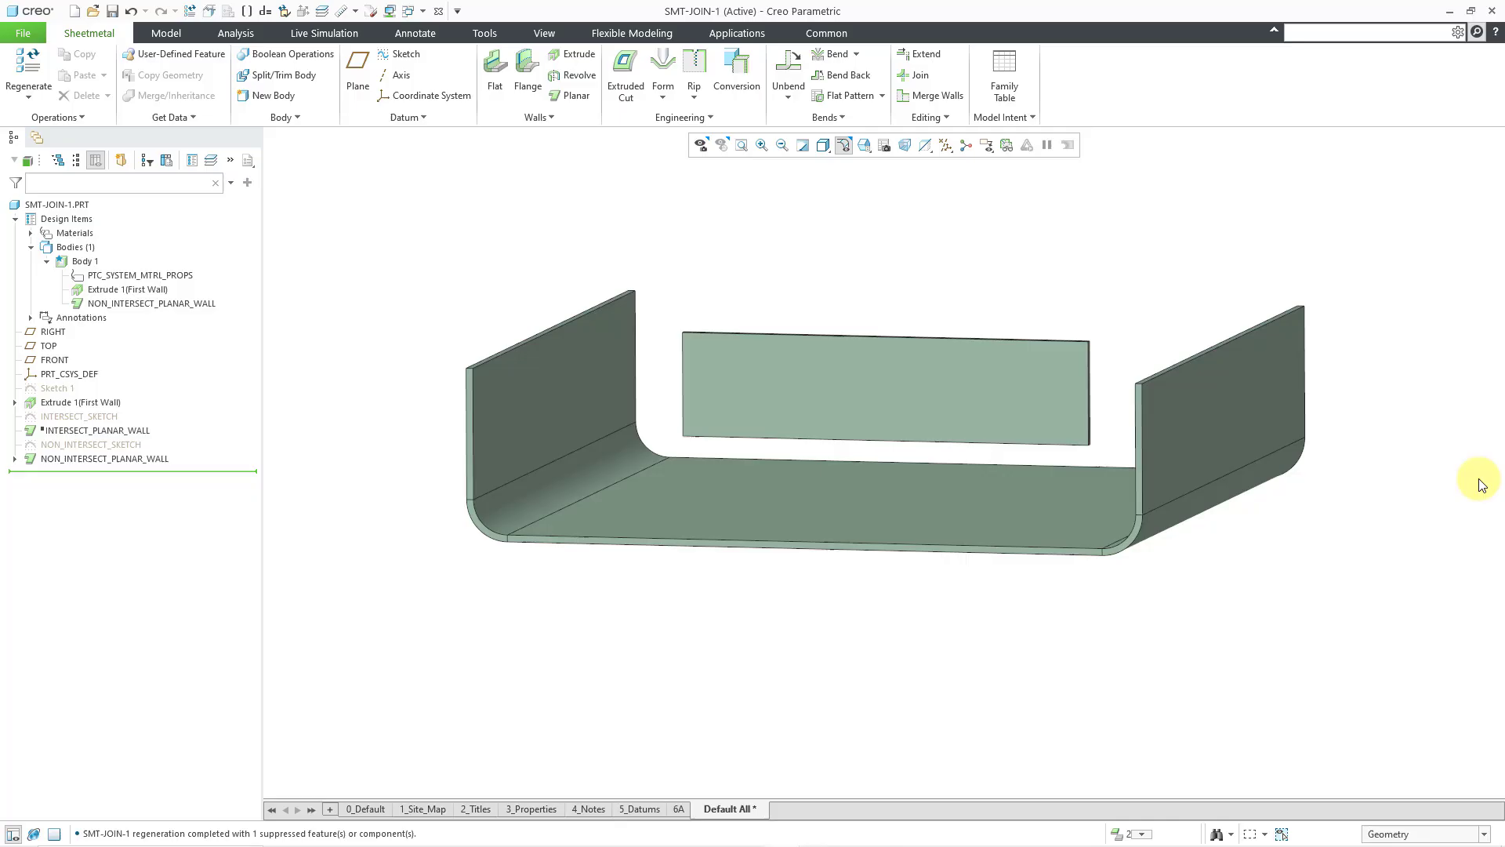
click(1142, 835)
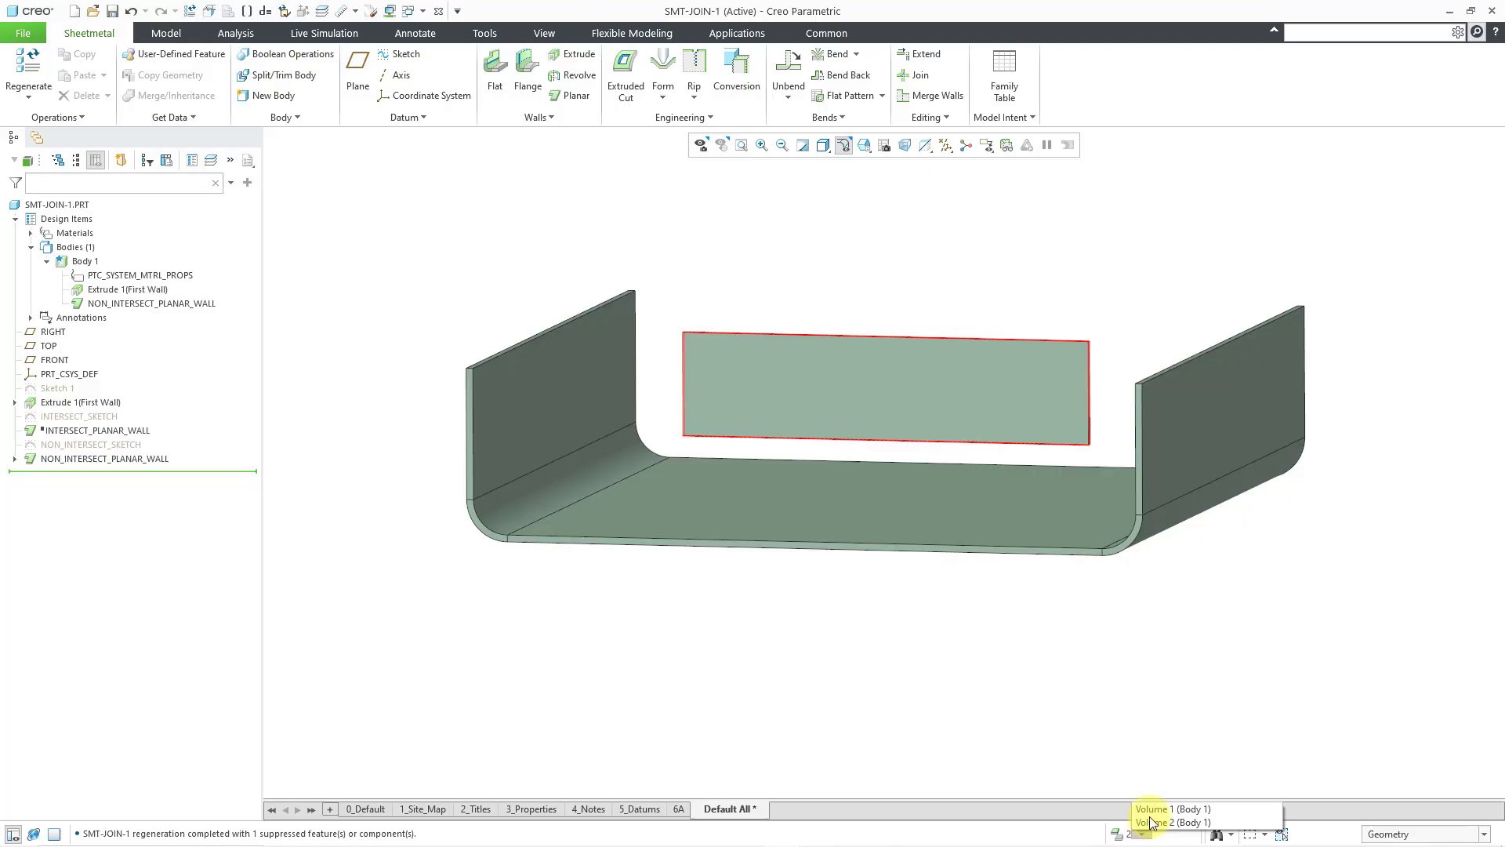
click(1348, 286)
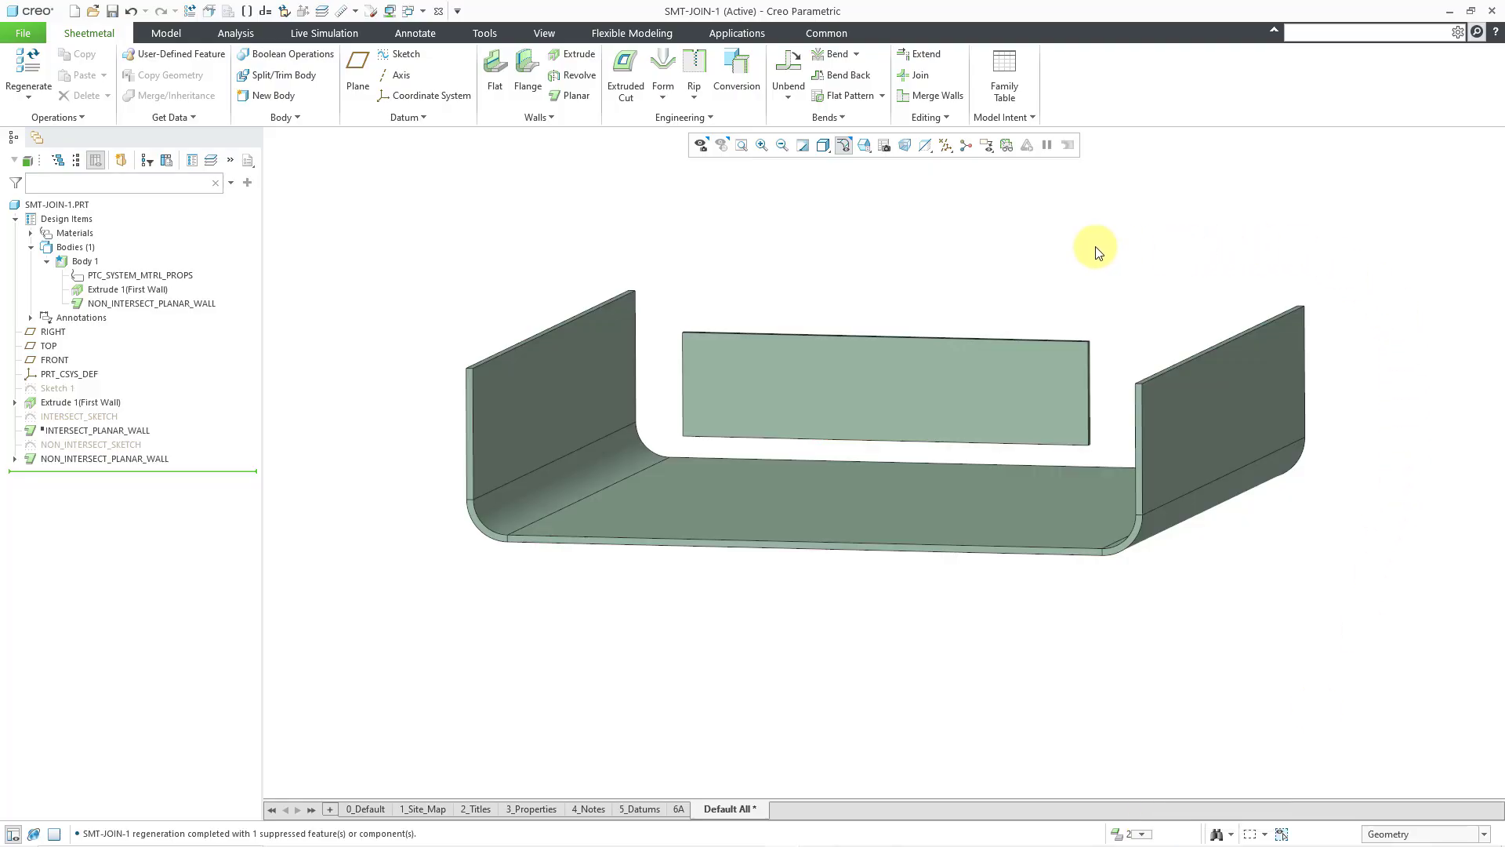
Start a Join pairing the base surface with NON_INTERSECT_PLANAR_WALL, previewing a 2.0 bend
click(924, 78)
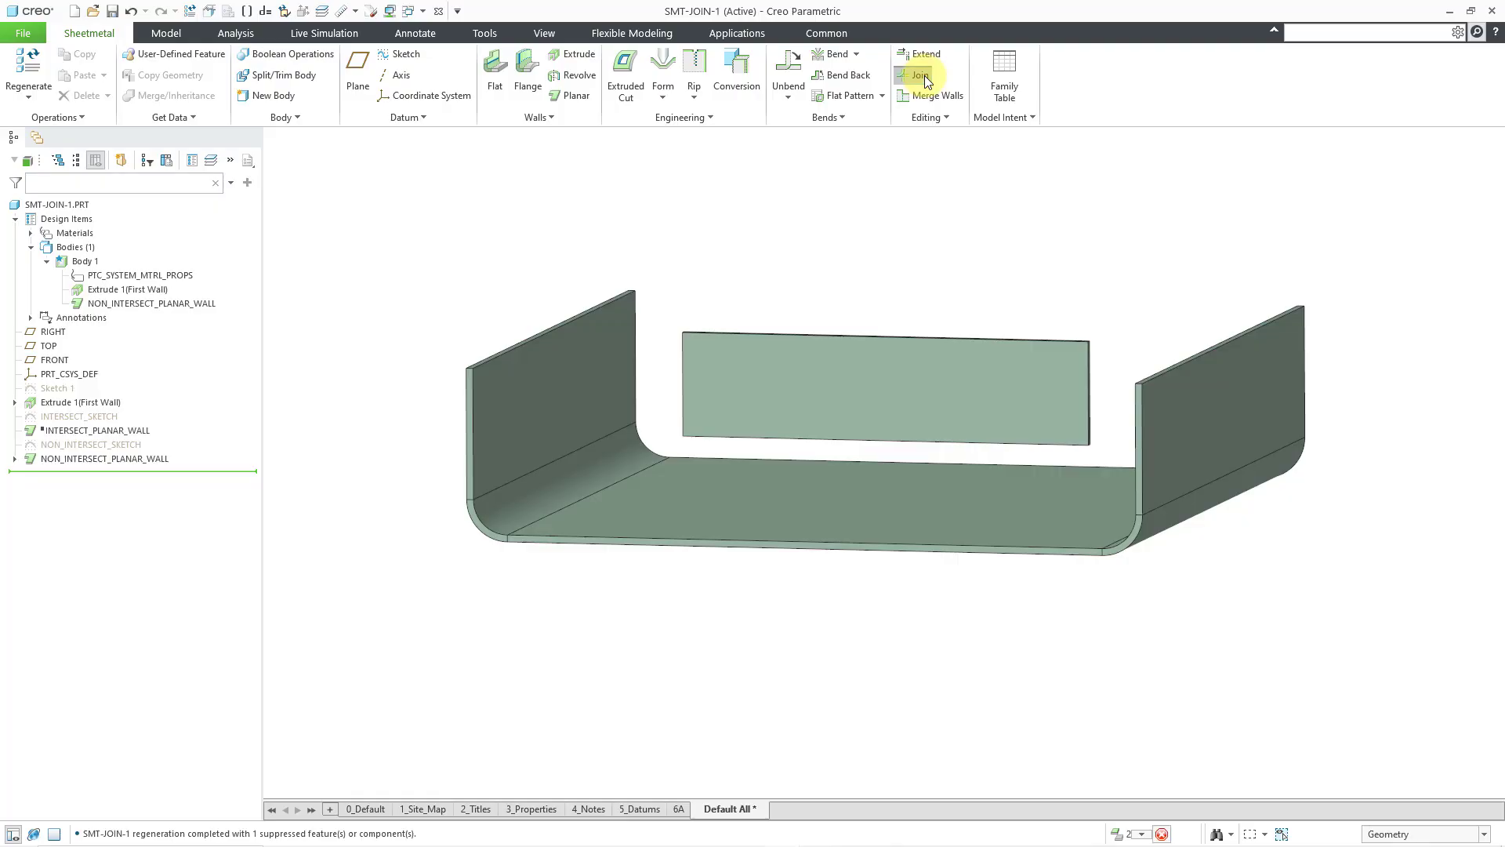
click(1031, 510)
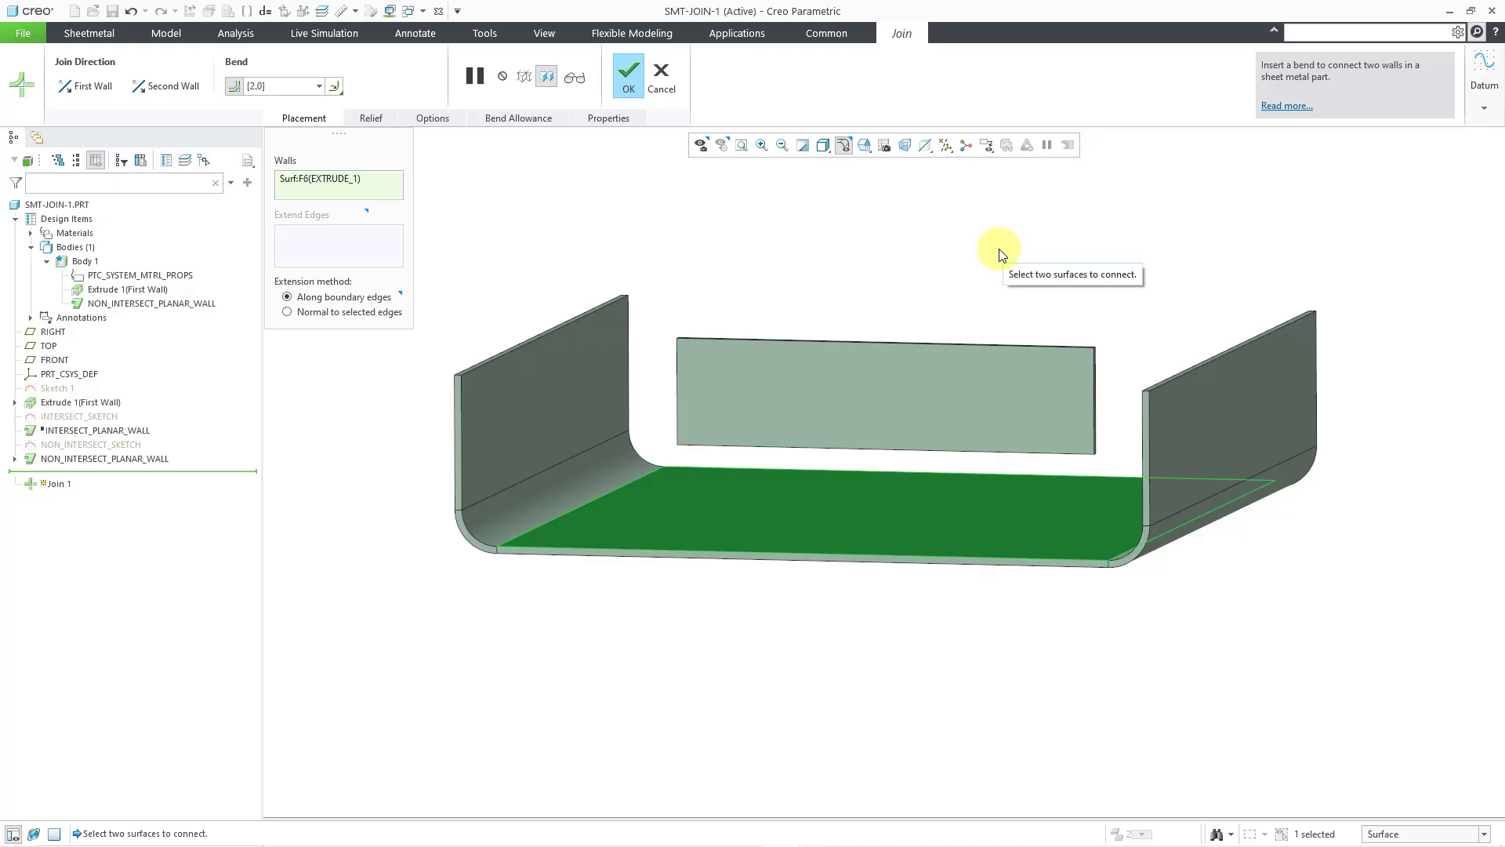
click(942, 400)
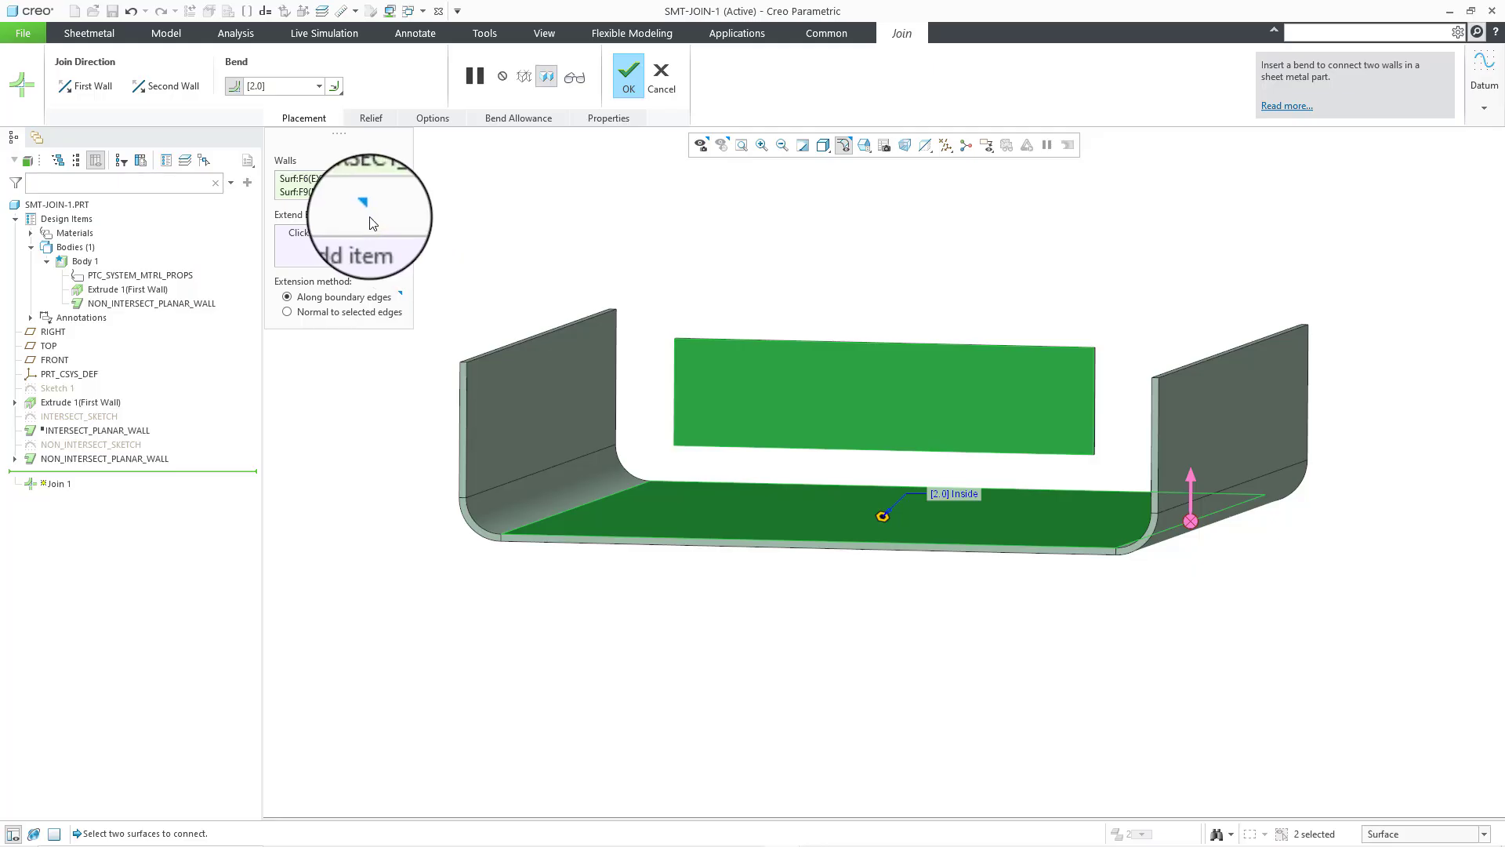
click(370, 221)
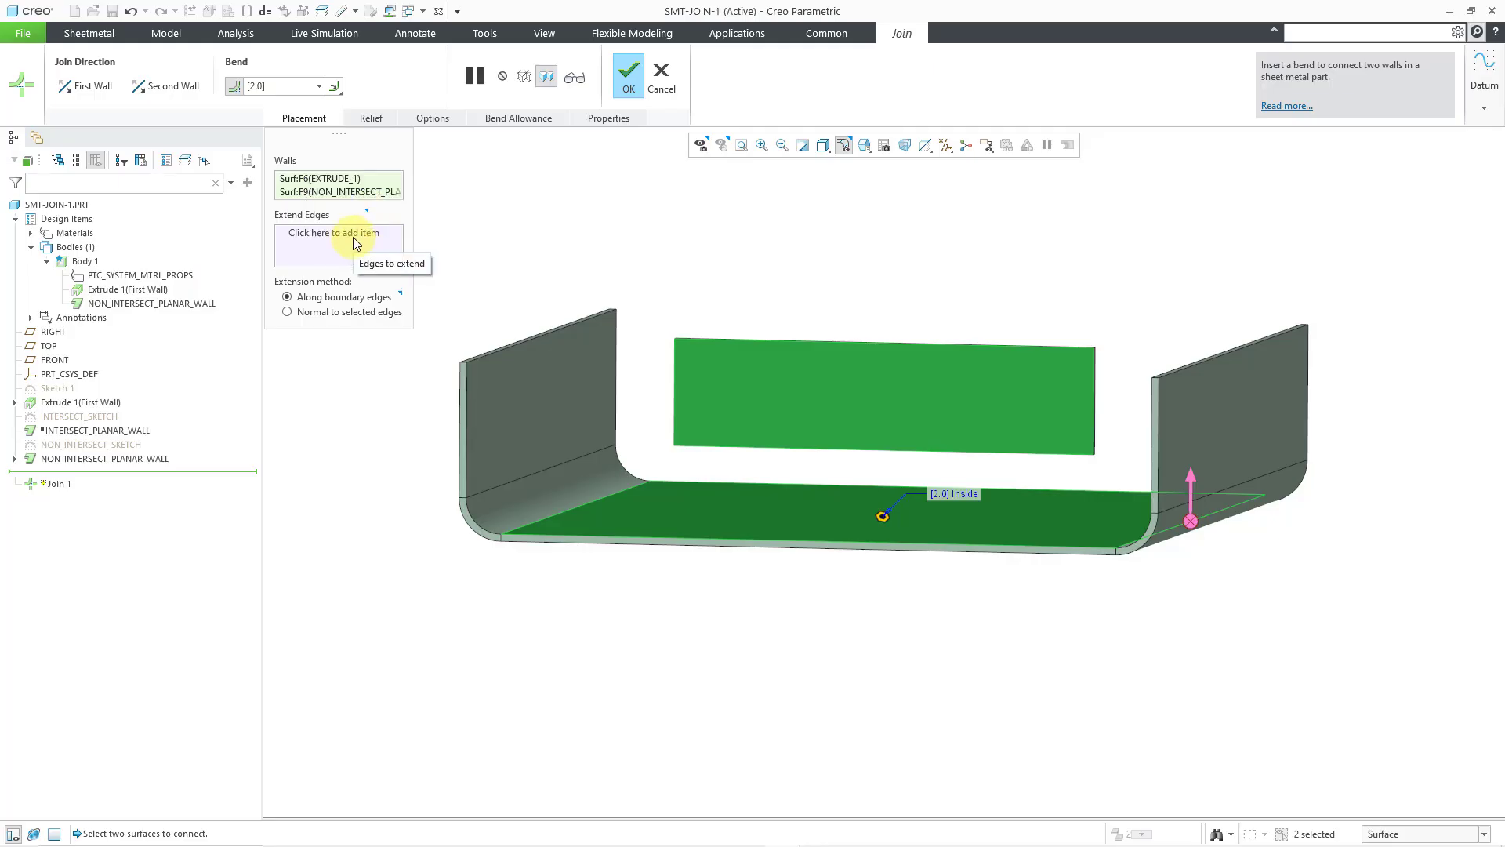
Extend the non-intersecting wall's bottom edge and flip the join direction
click(353, 237)
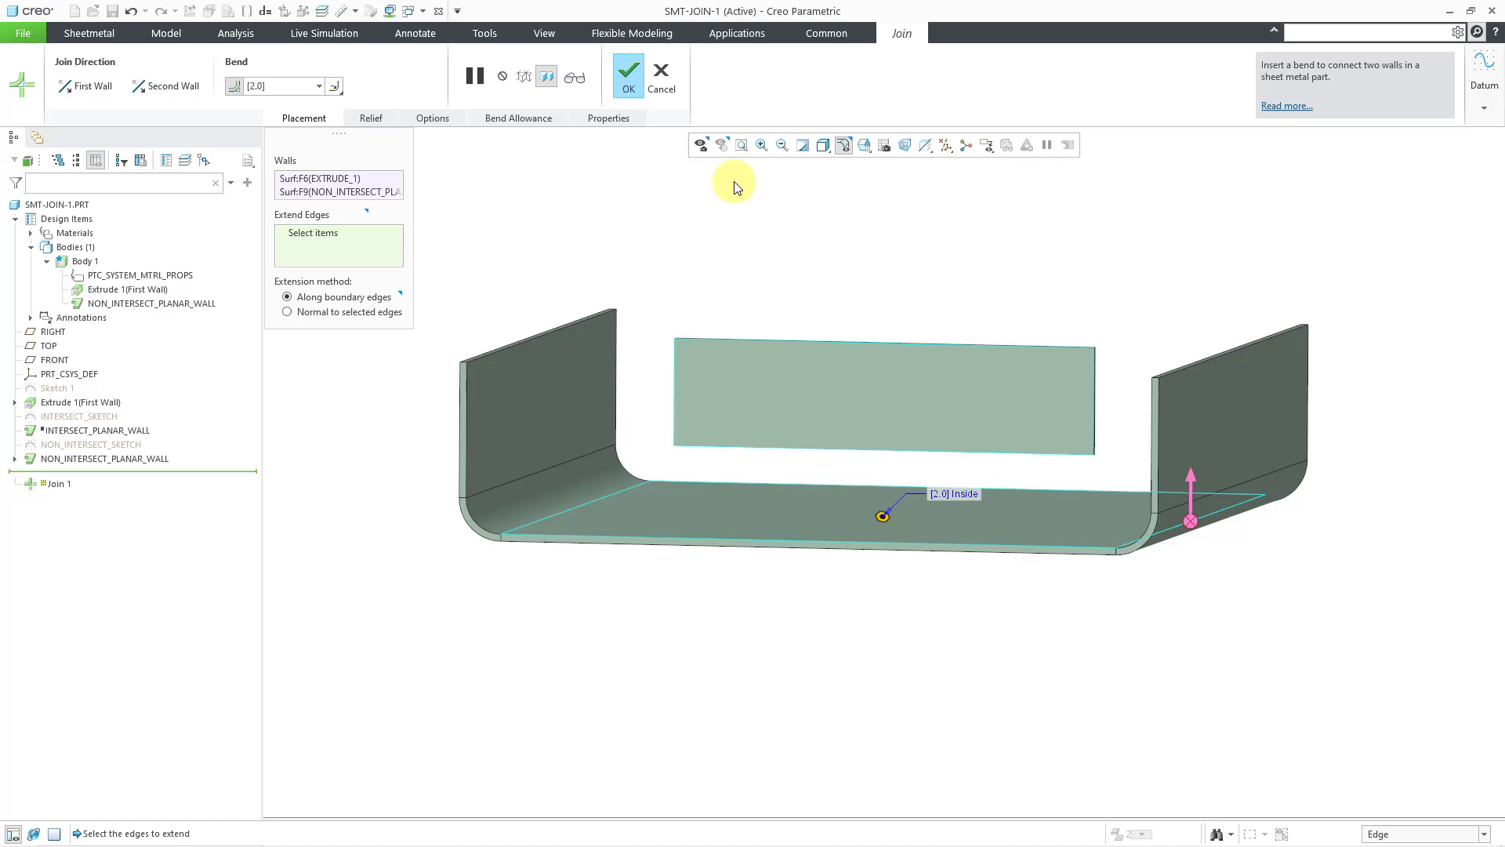
click(882, 448)
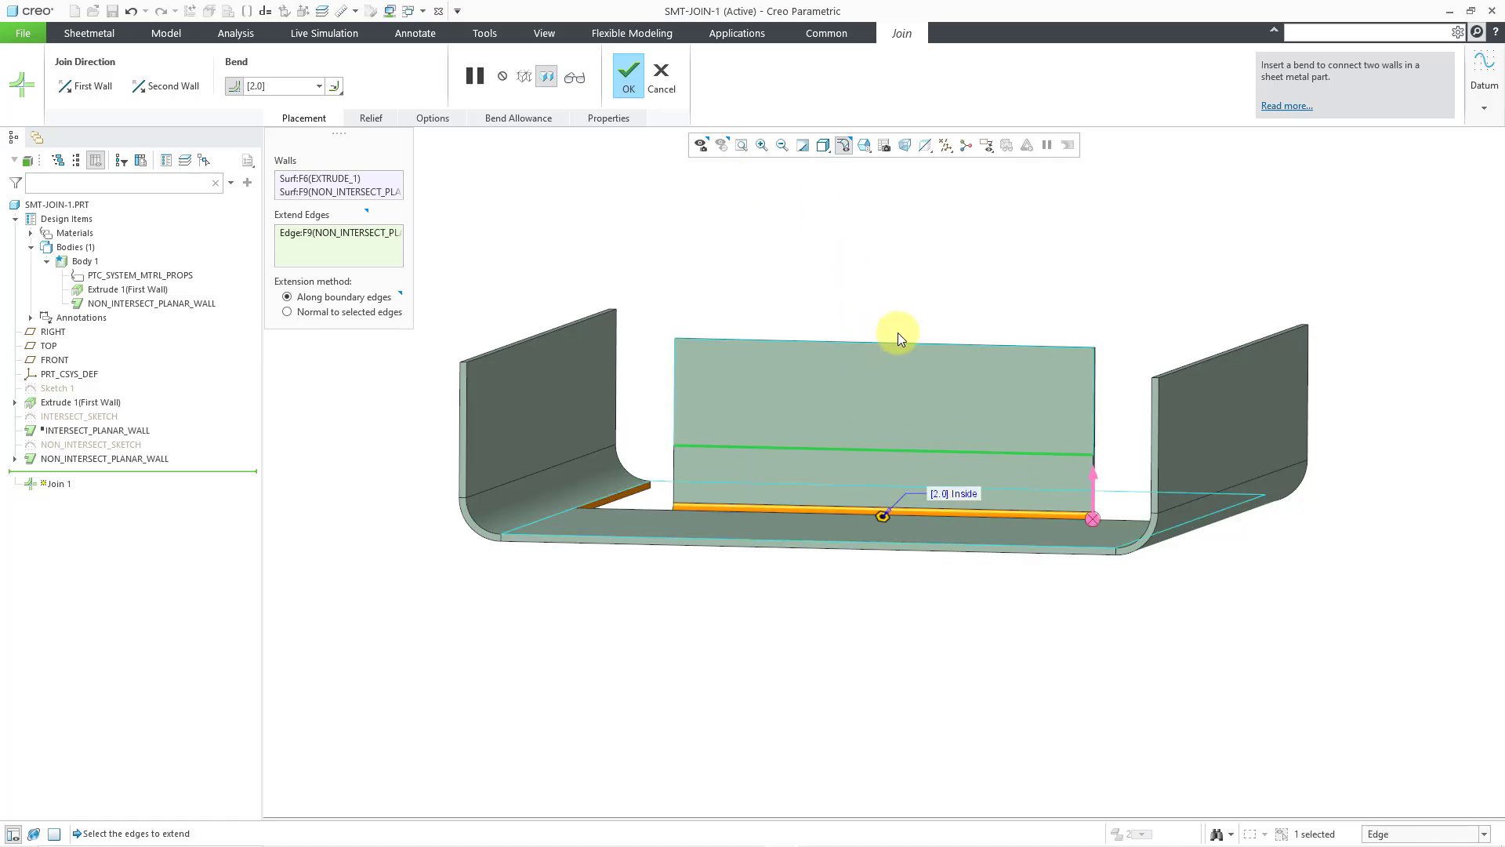
middle_drag(910, 332, 909, 348)
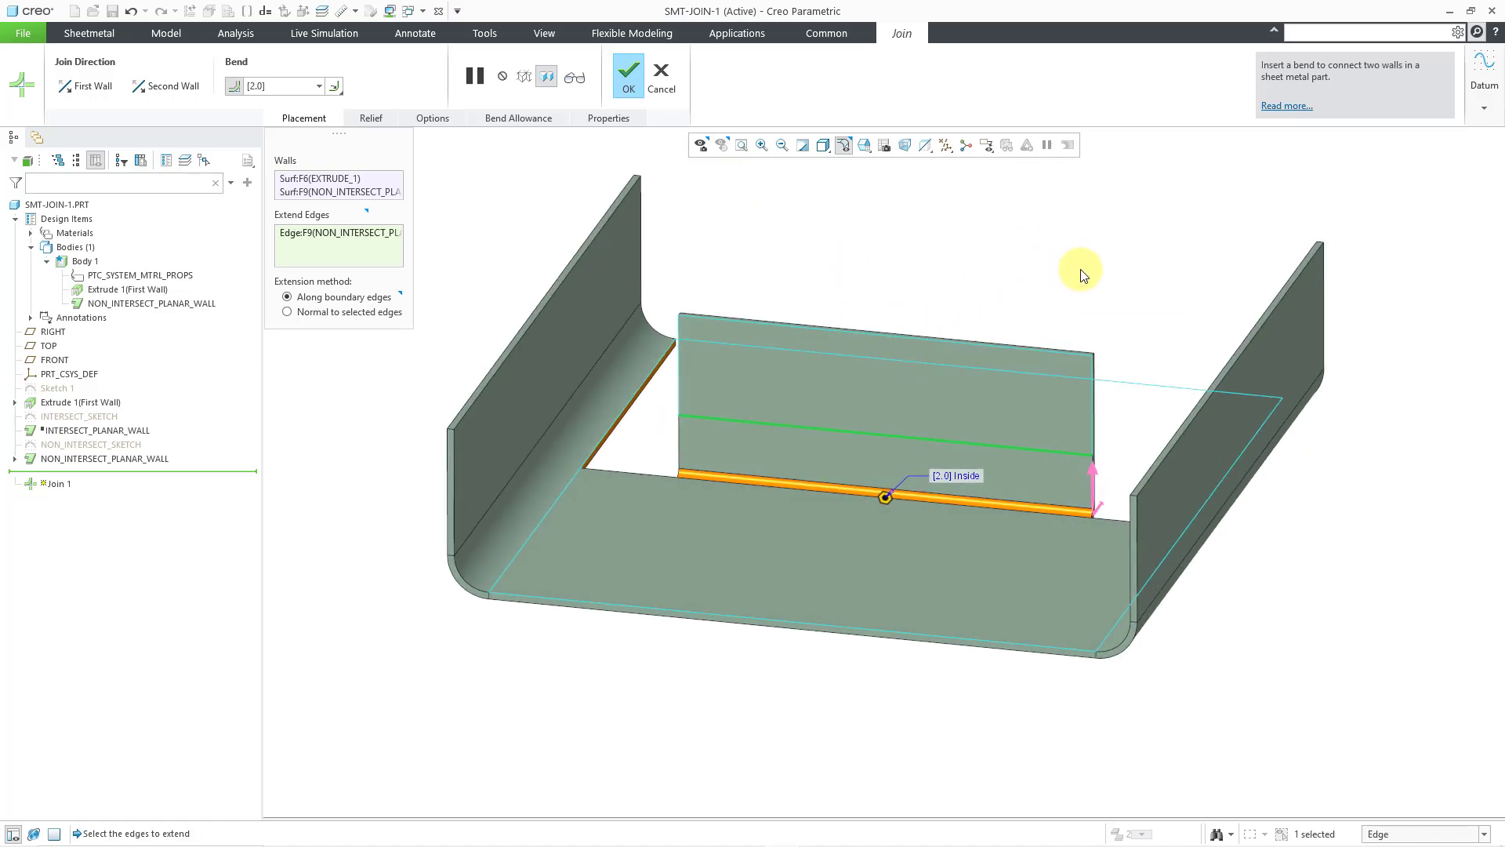
click(1102, 505)
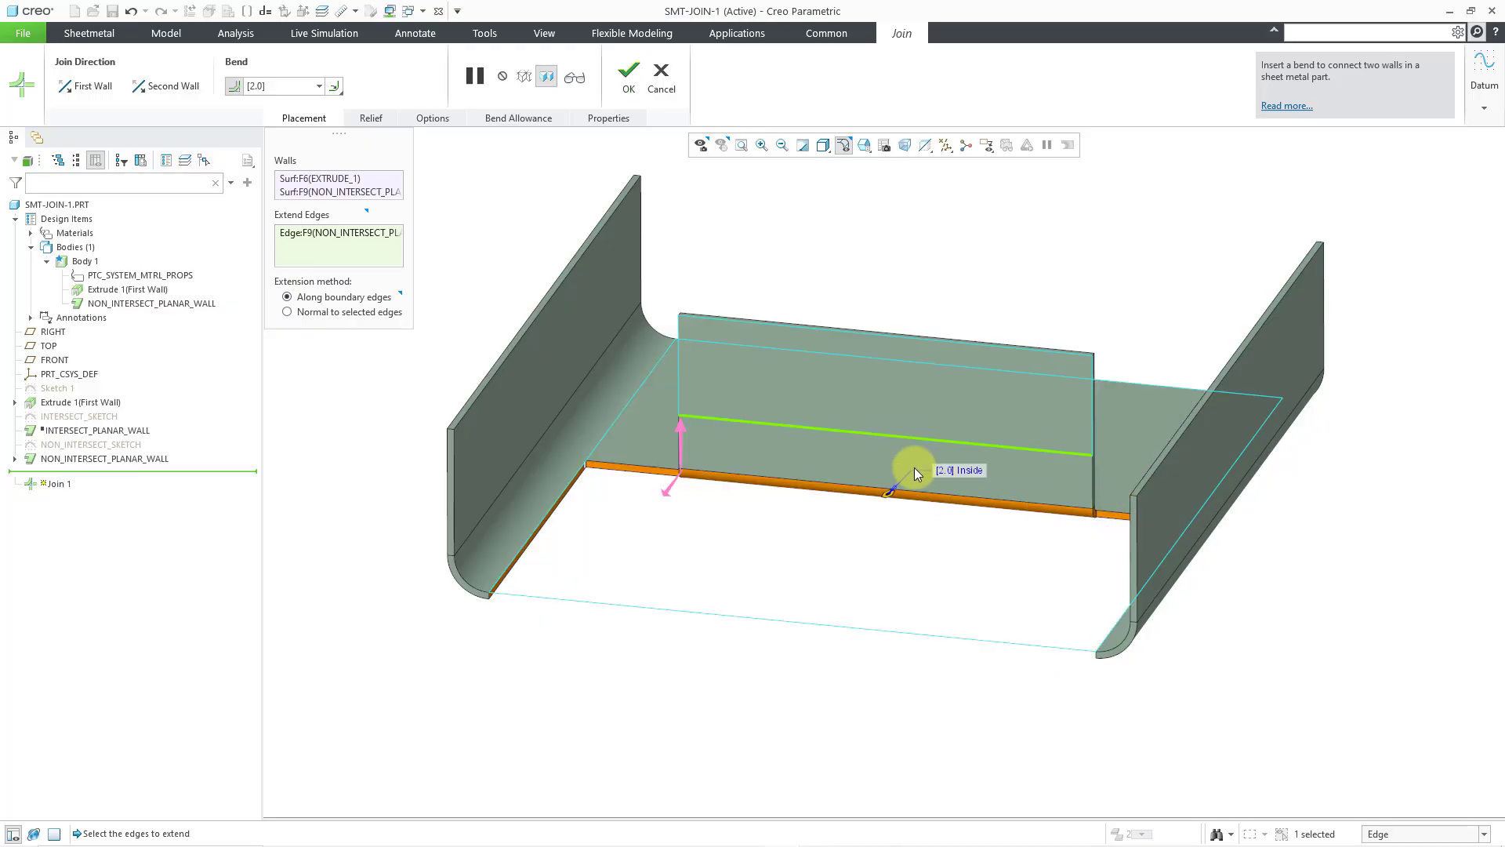
Set a 10 mm bend radius, turn off trimming of nonintersecting geometry, and finish Join 1
click(276, 88)
text(10)
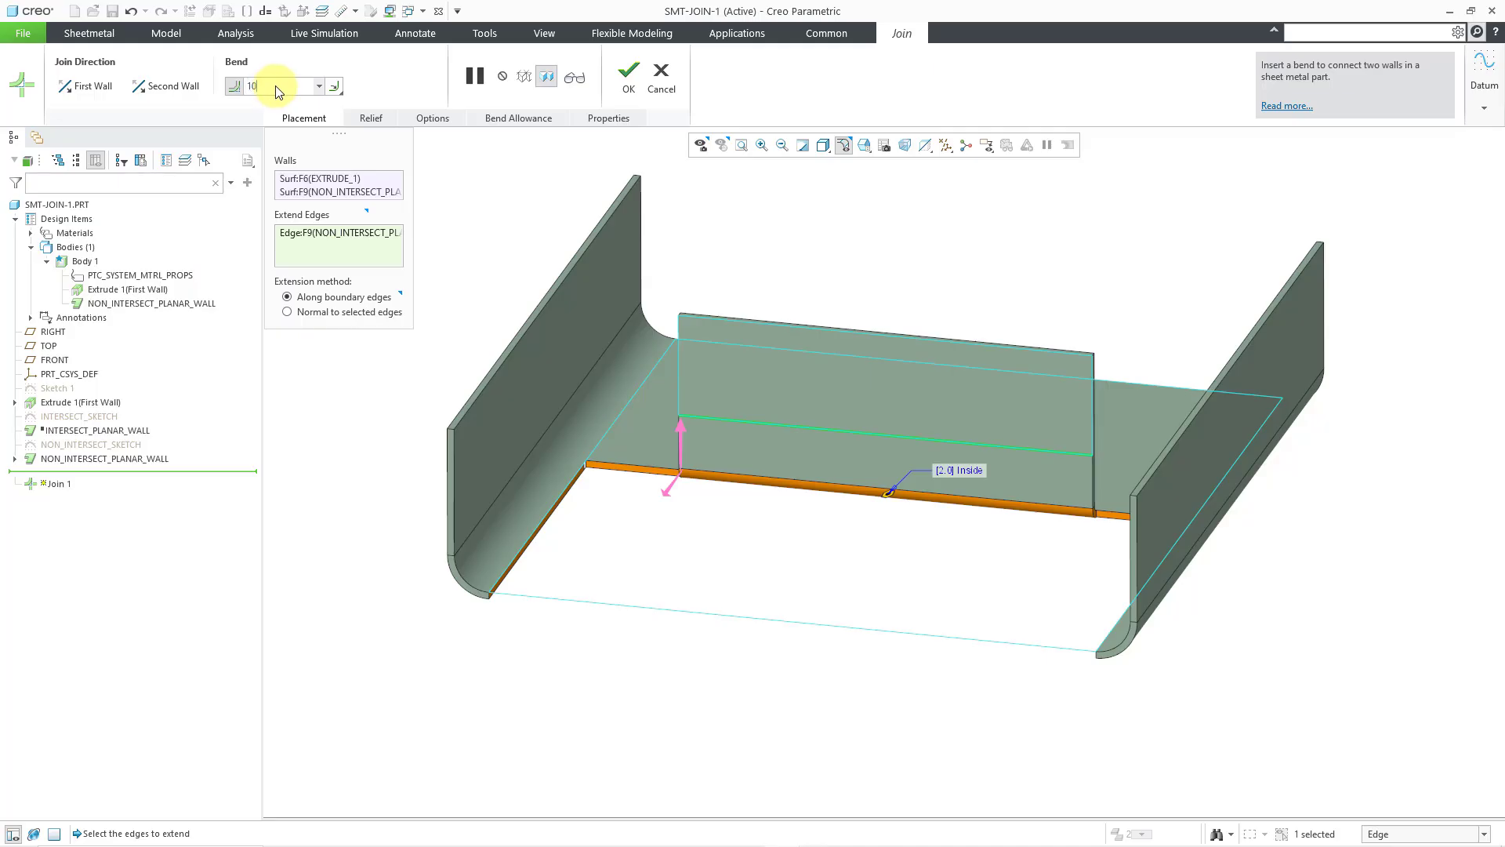
key(Return)
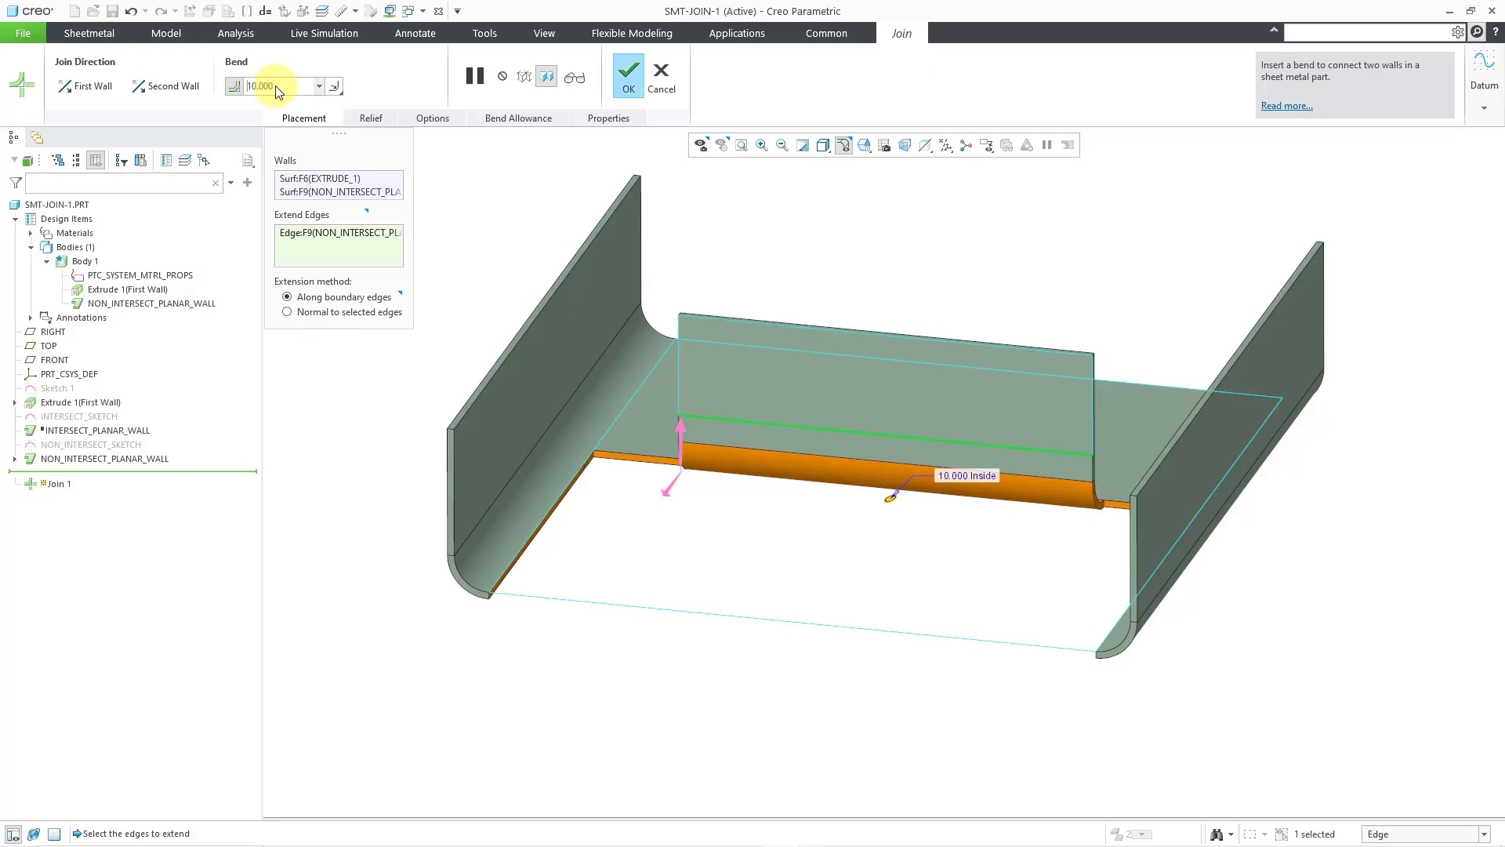
click(432, 118)
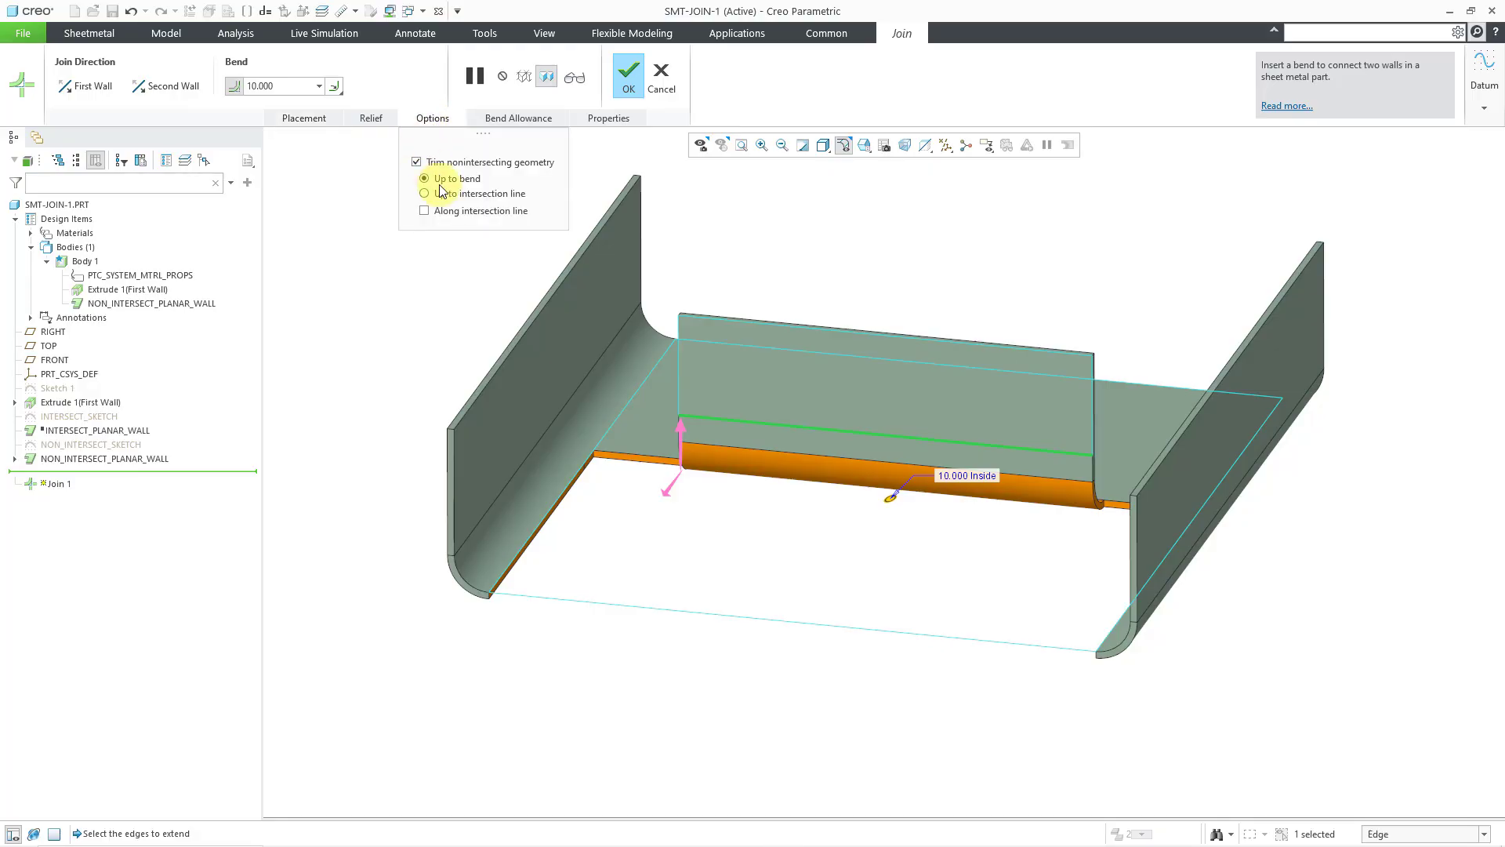
click(417, 162)
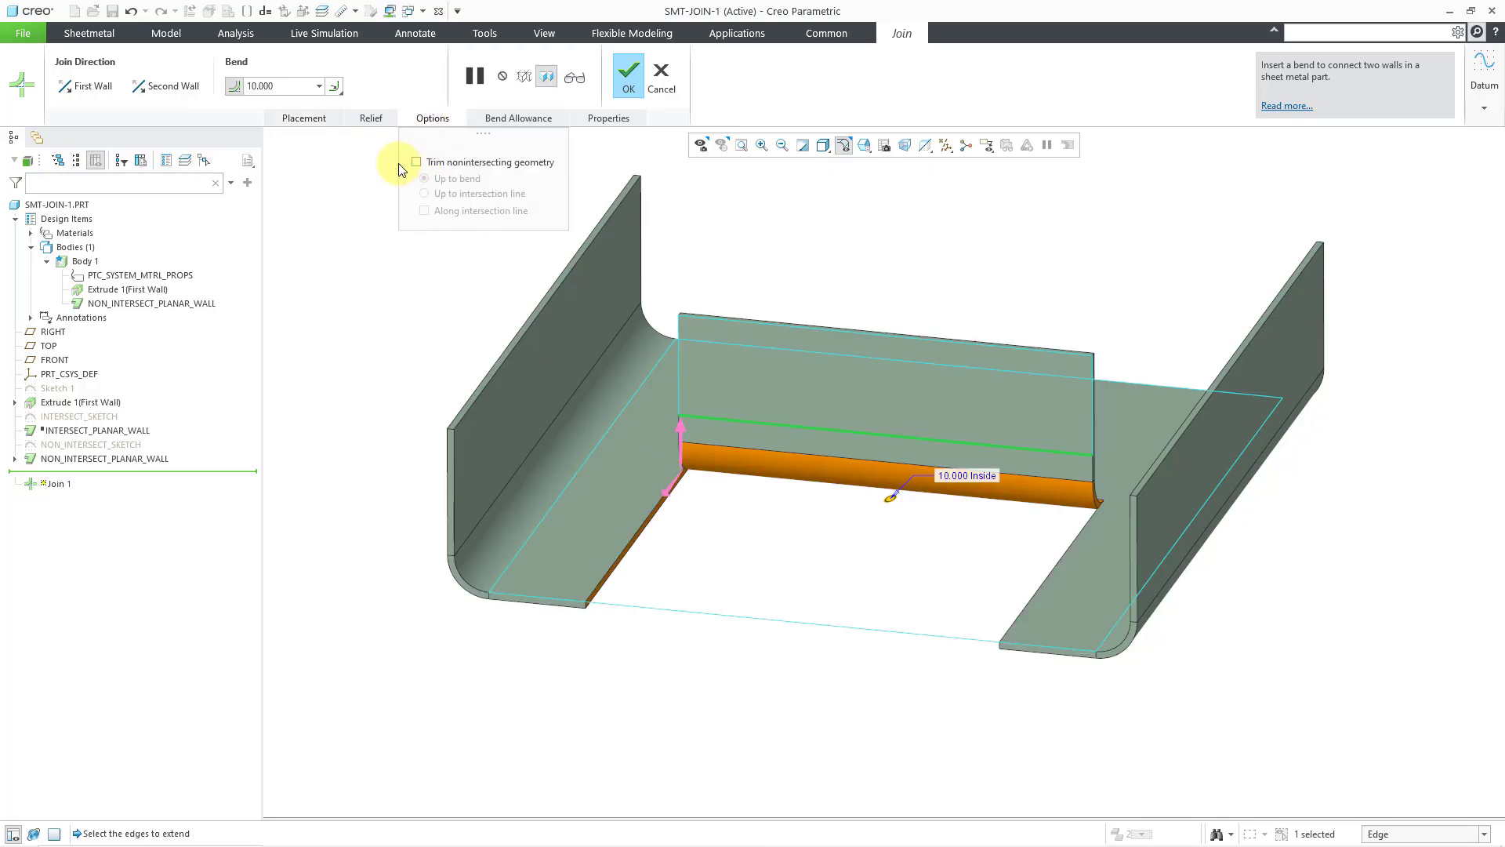
click(628, 77)
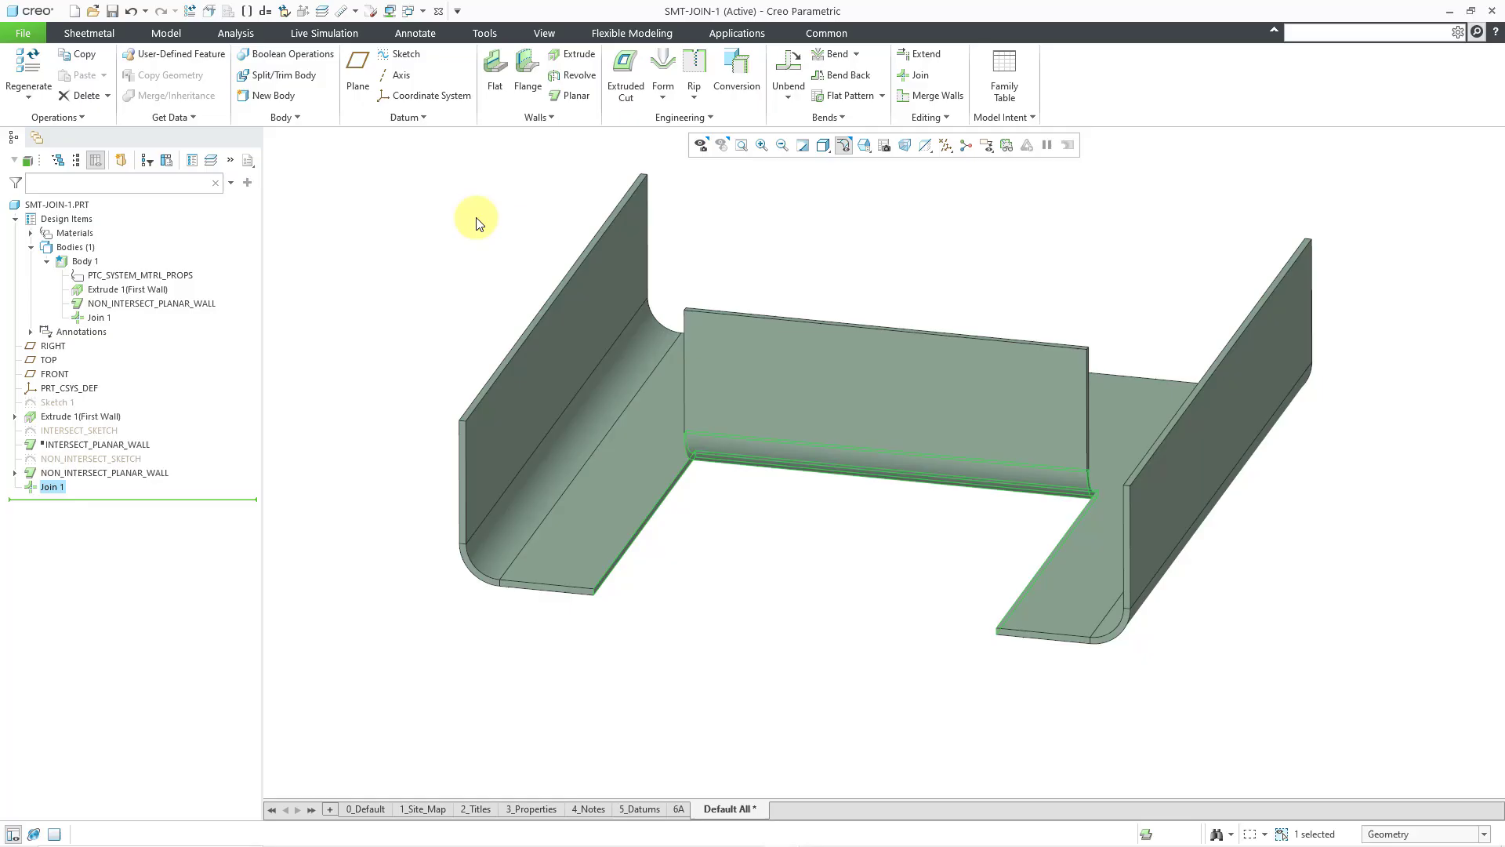
Switch to SMT-JOIN-2.PRT and check the two volumes in Body 1
click(474, 218)
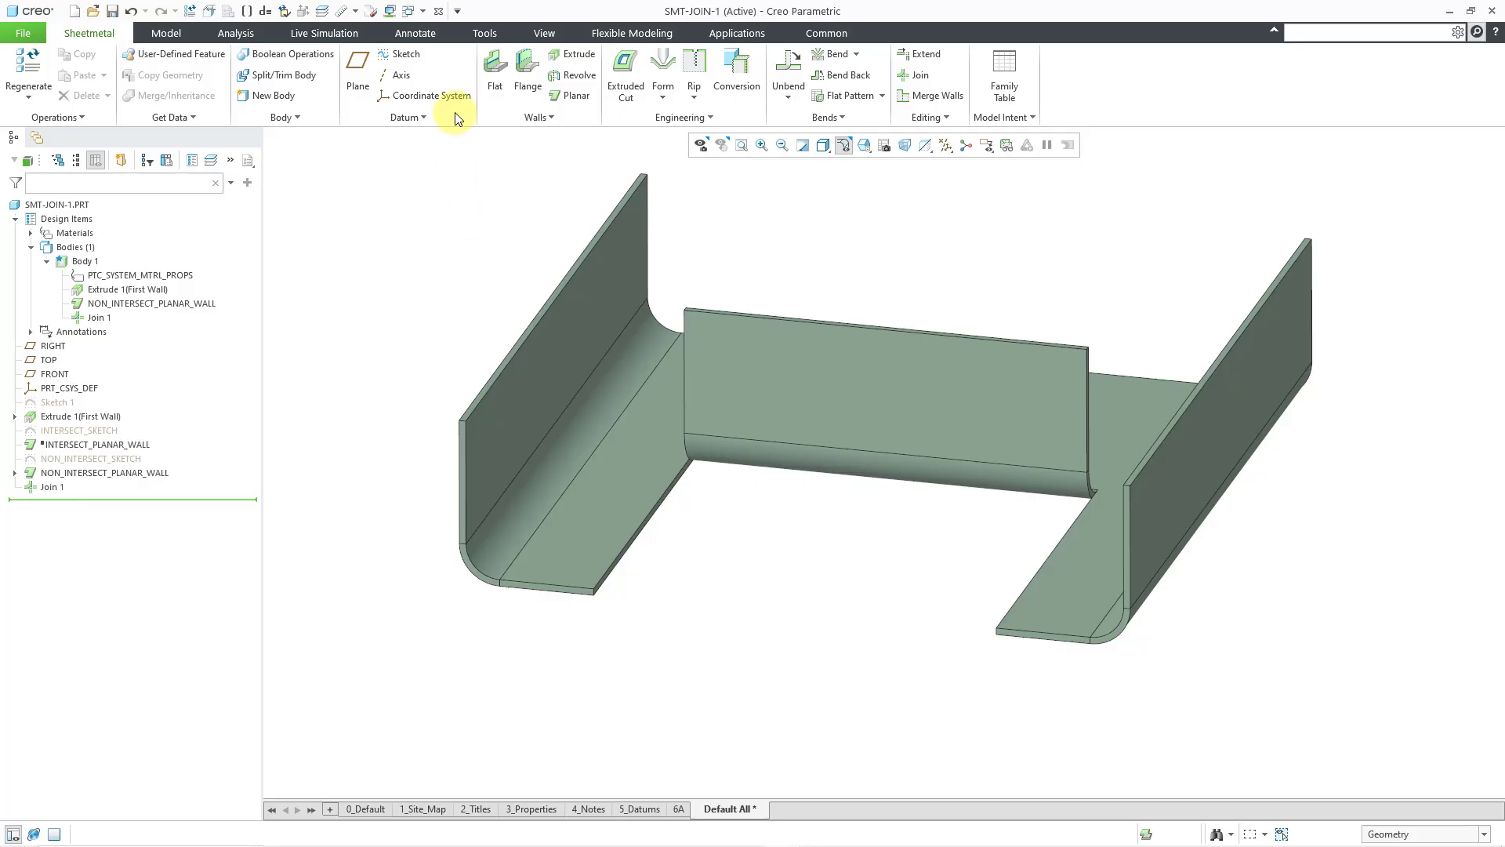
click(422, 13)
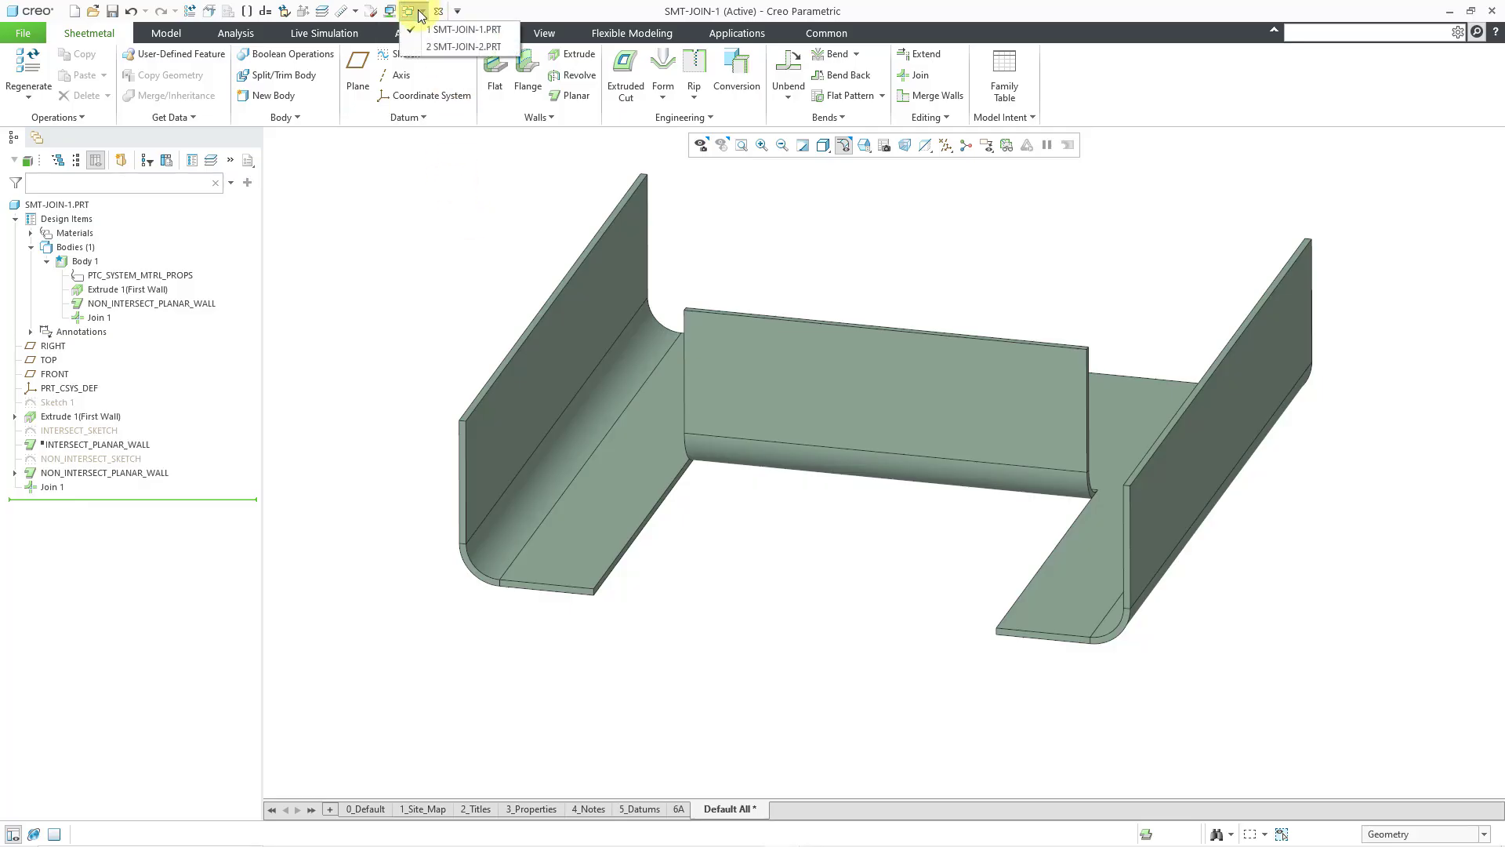
click(440, 45)
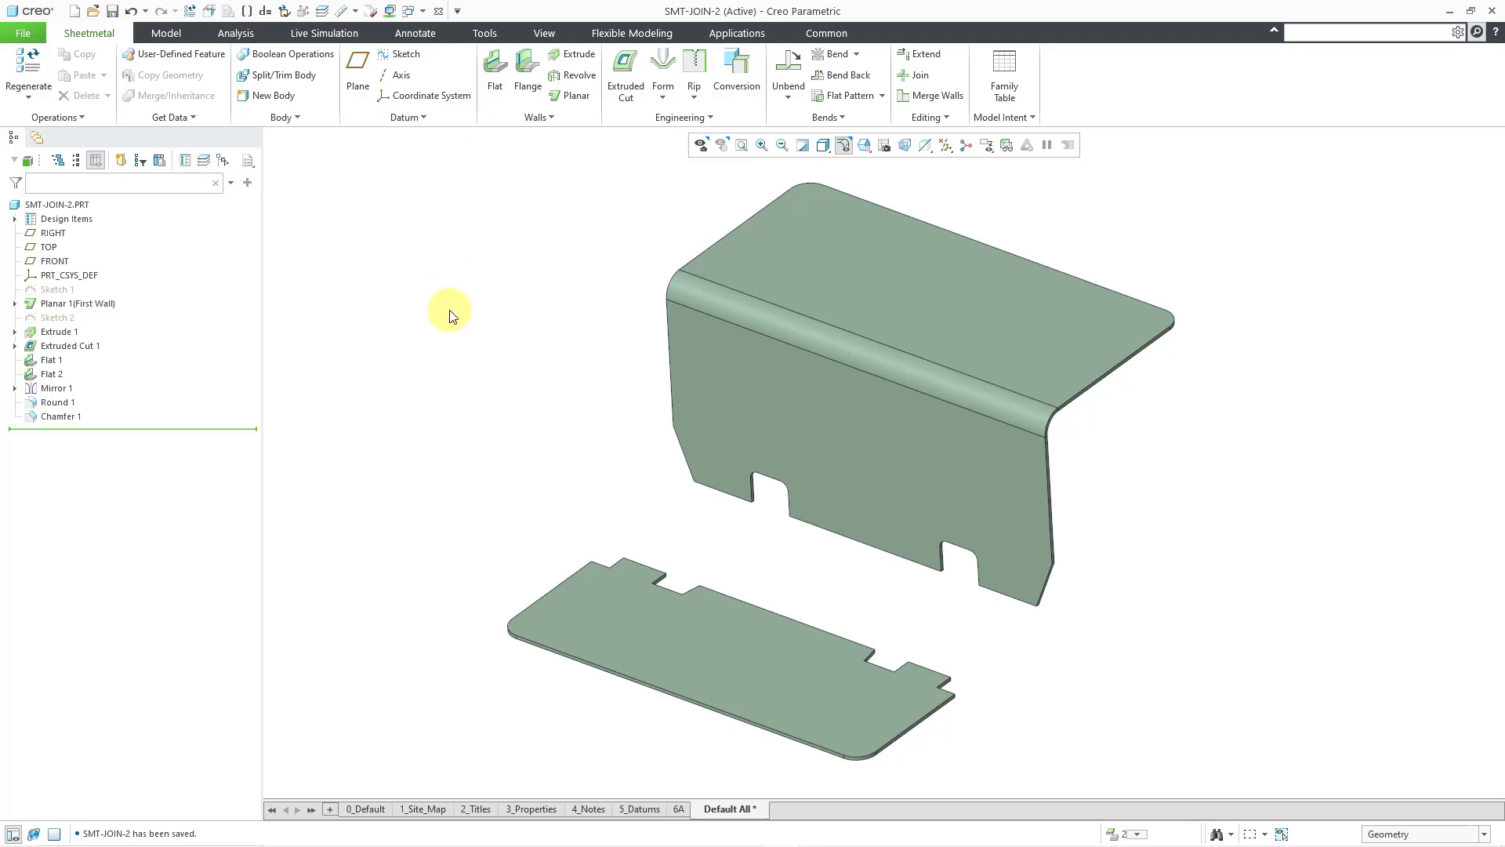
mouse_move(543, 383)
middle_down()
mouse_move(535, 367)
mouse_move(539, 386)
middle_up()
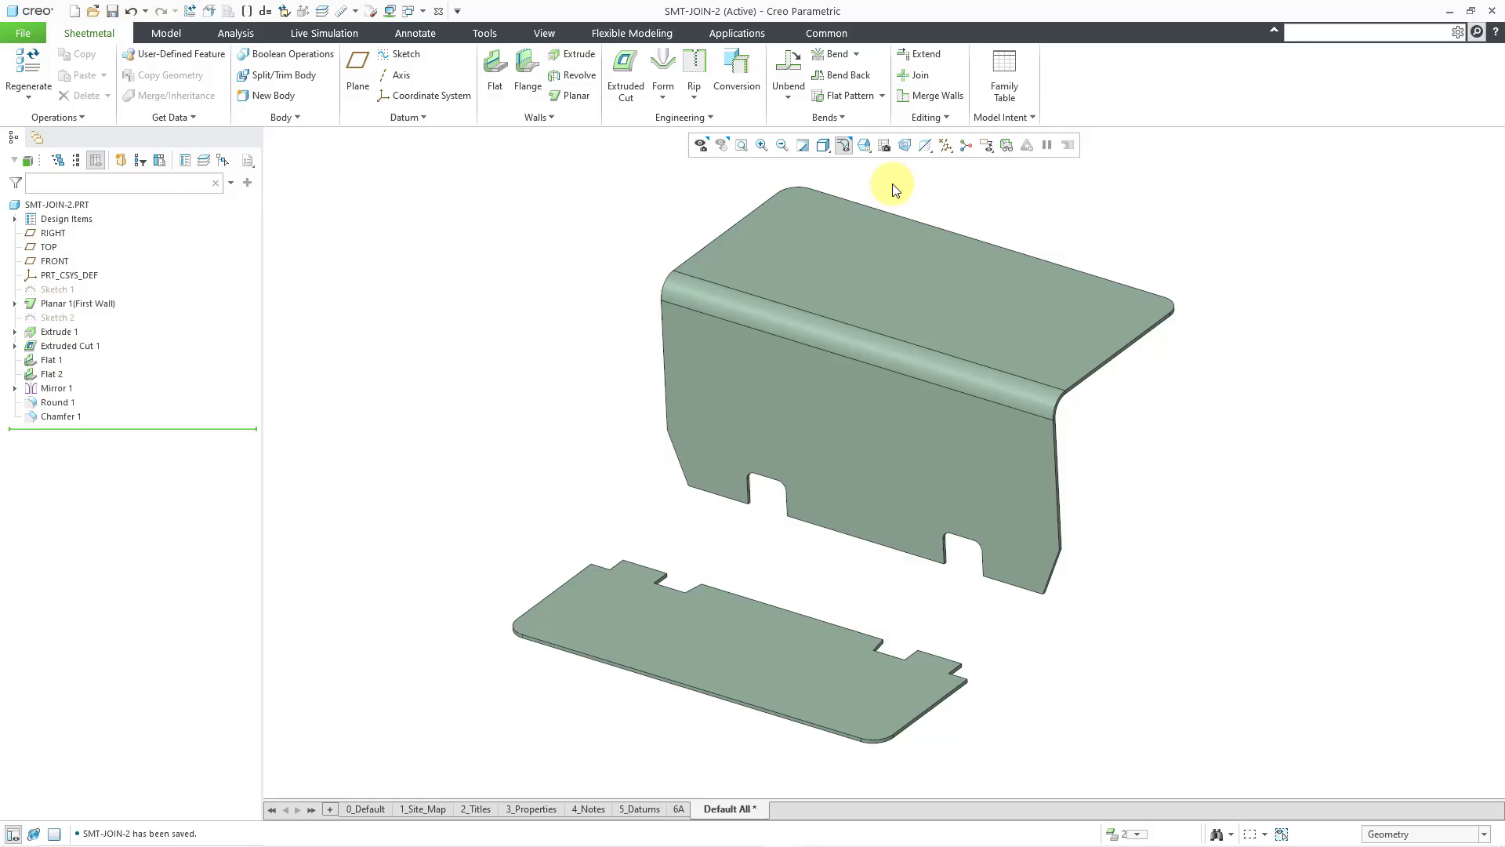
click(1137, 835)
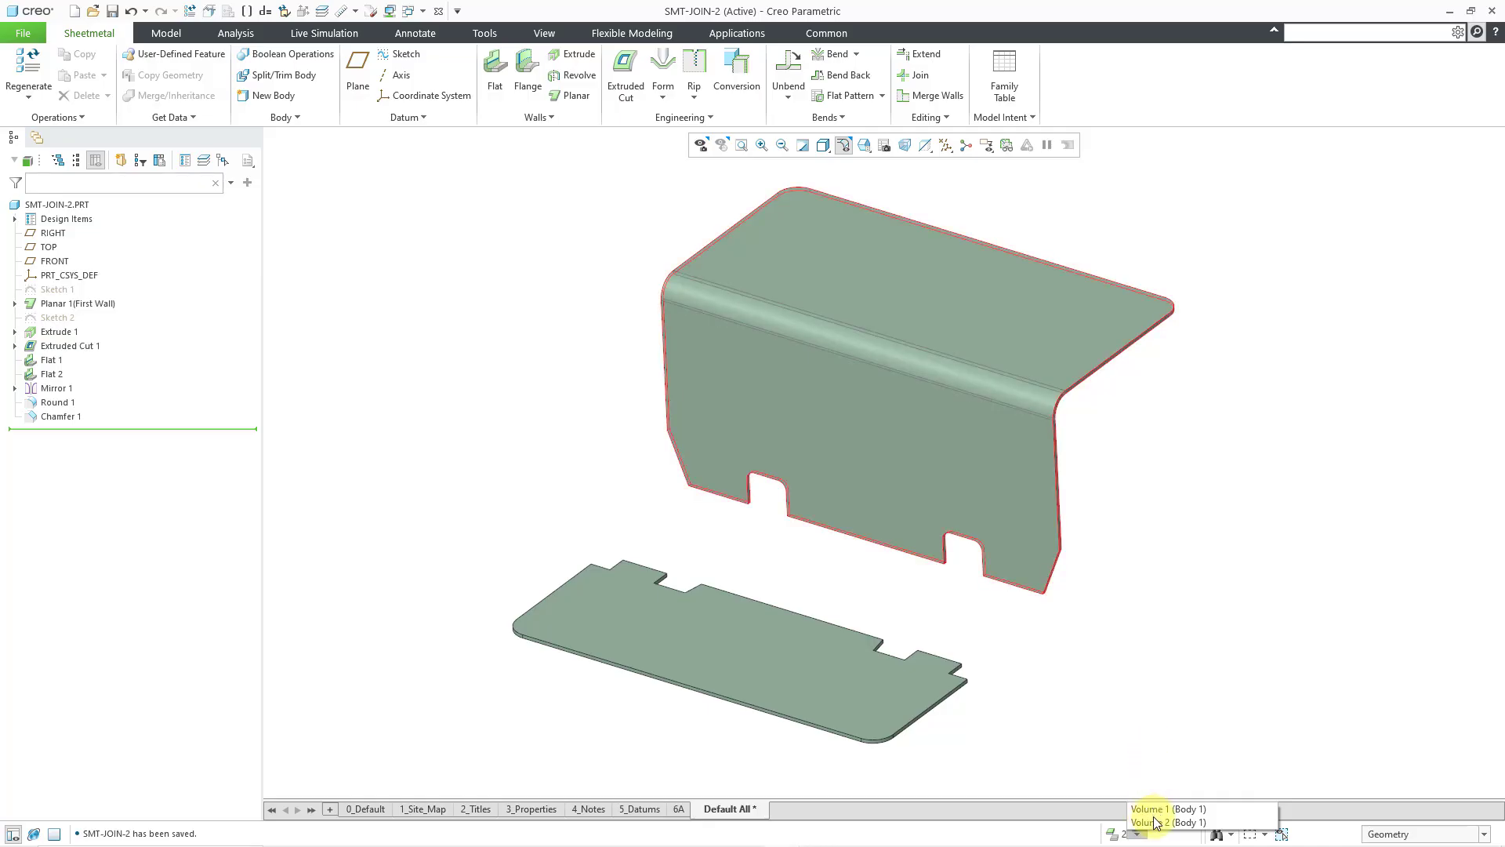
click(455, 421)
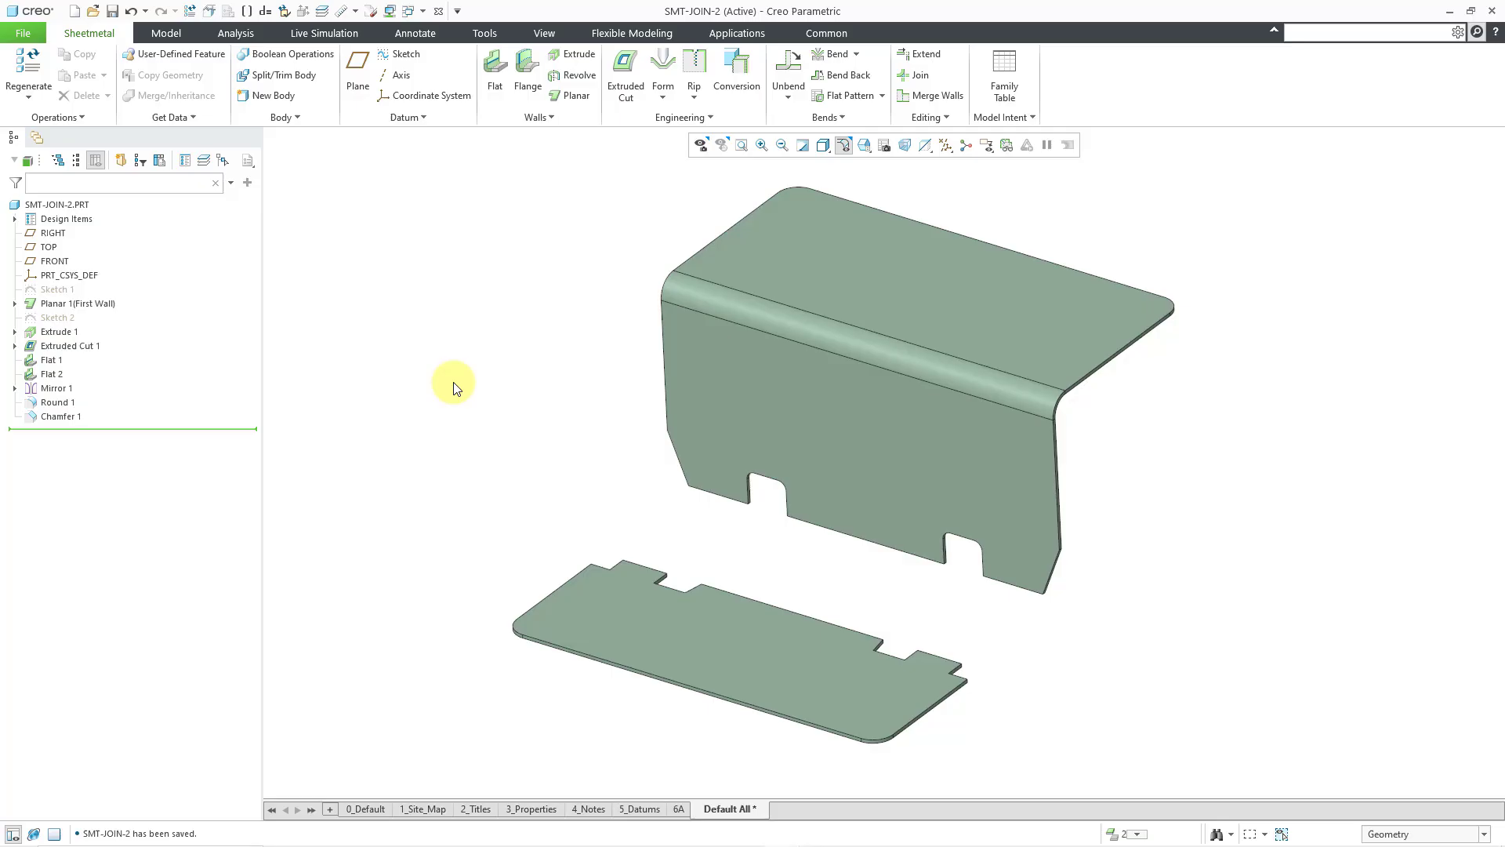
Start a Join between the bent wall's front face and the separate flat plate
click(916, 76)
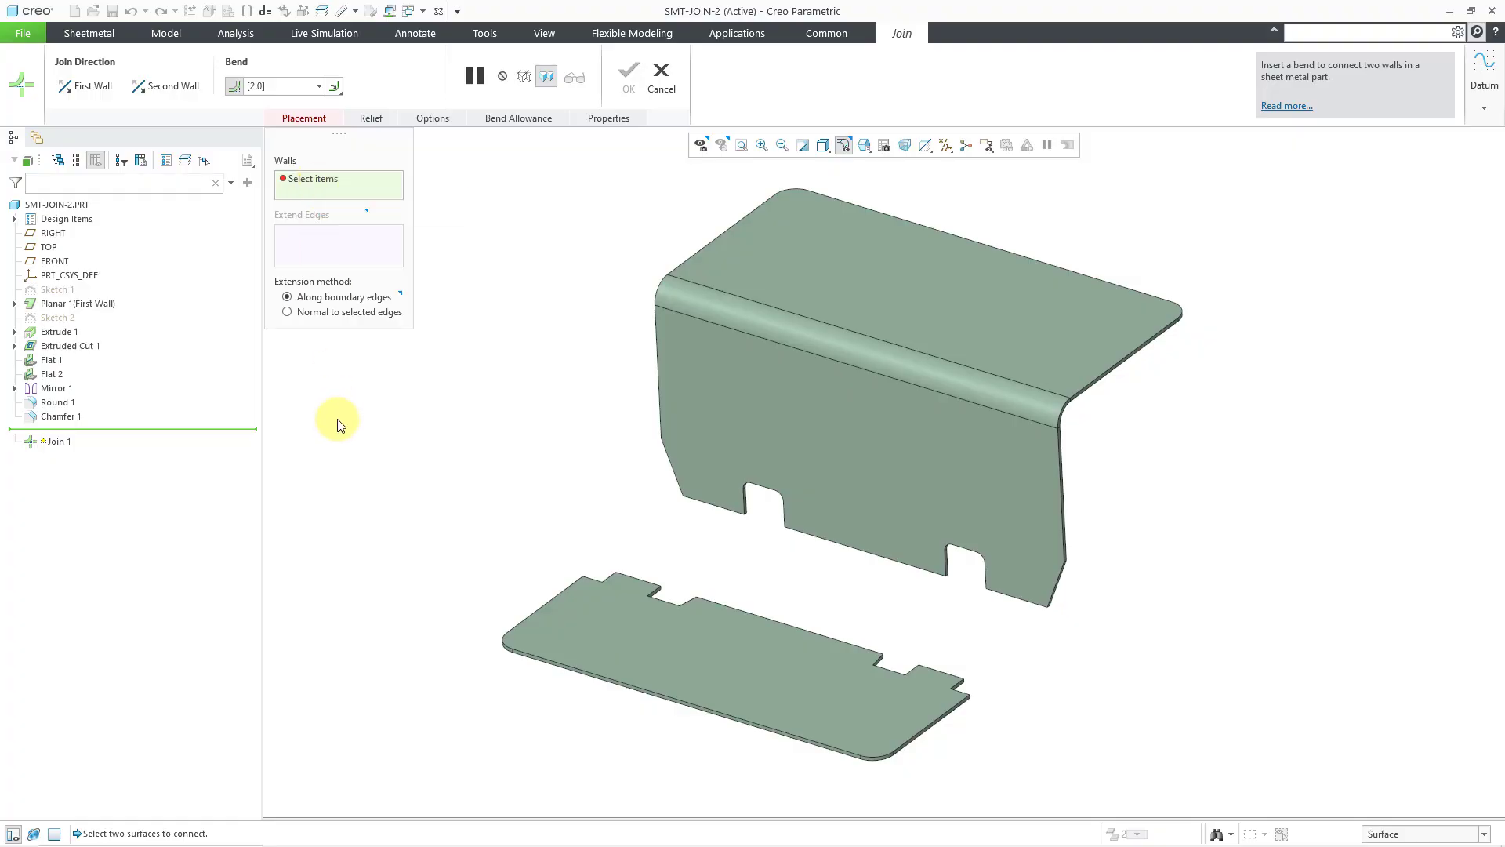
click(921, 464)
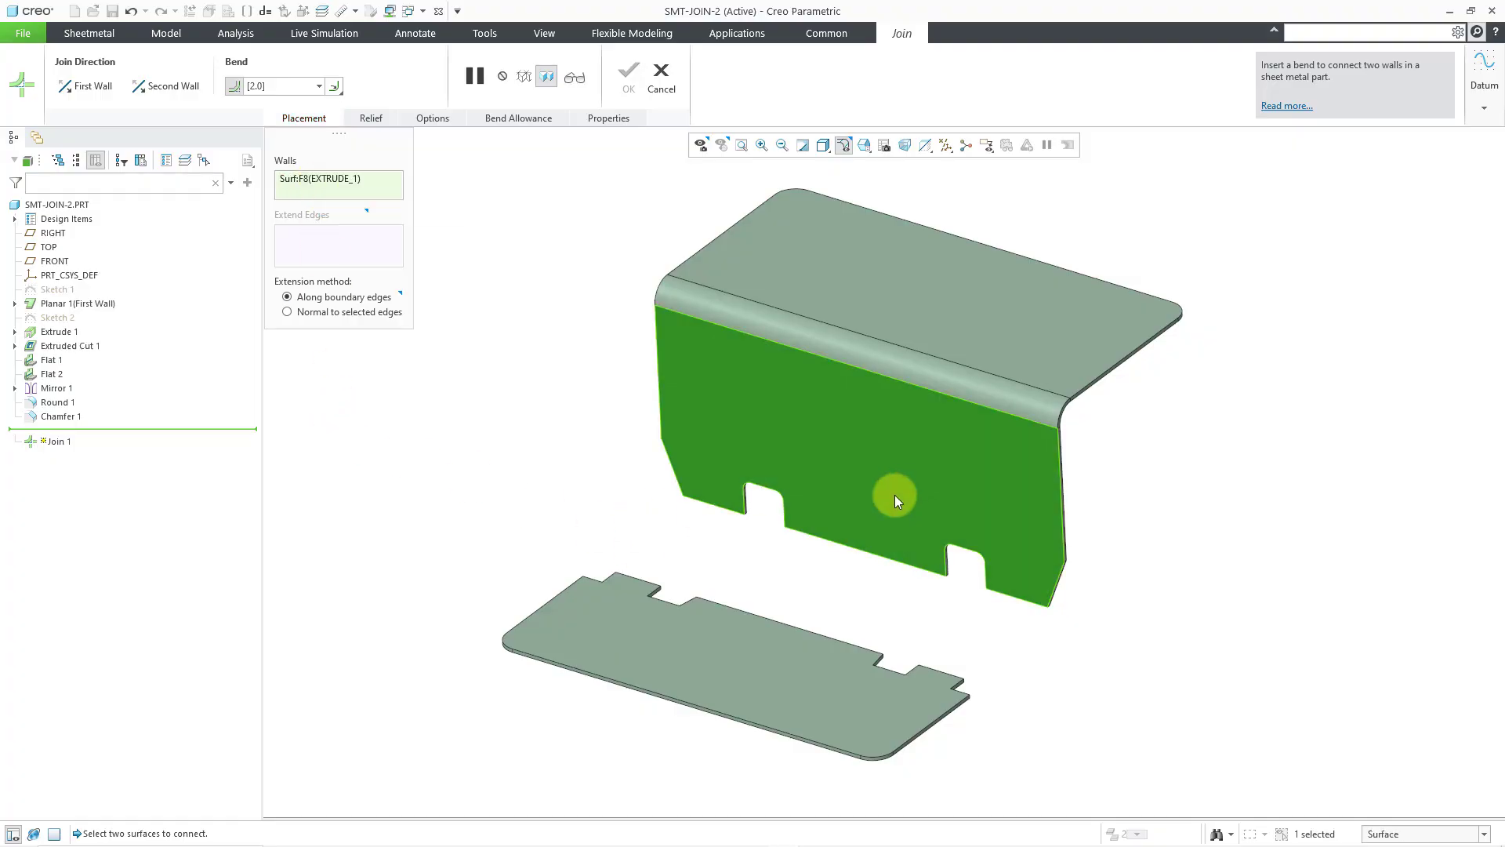
click(741, 667)
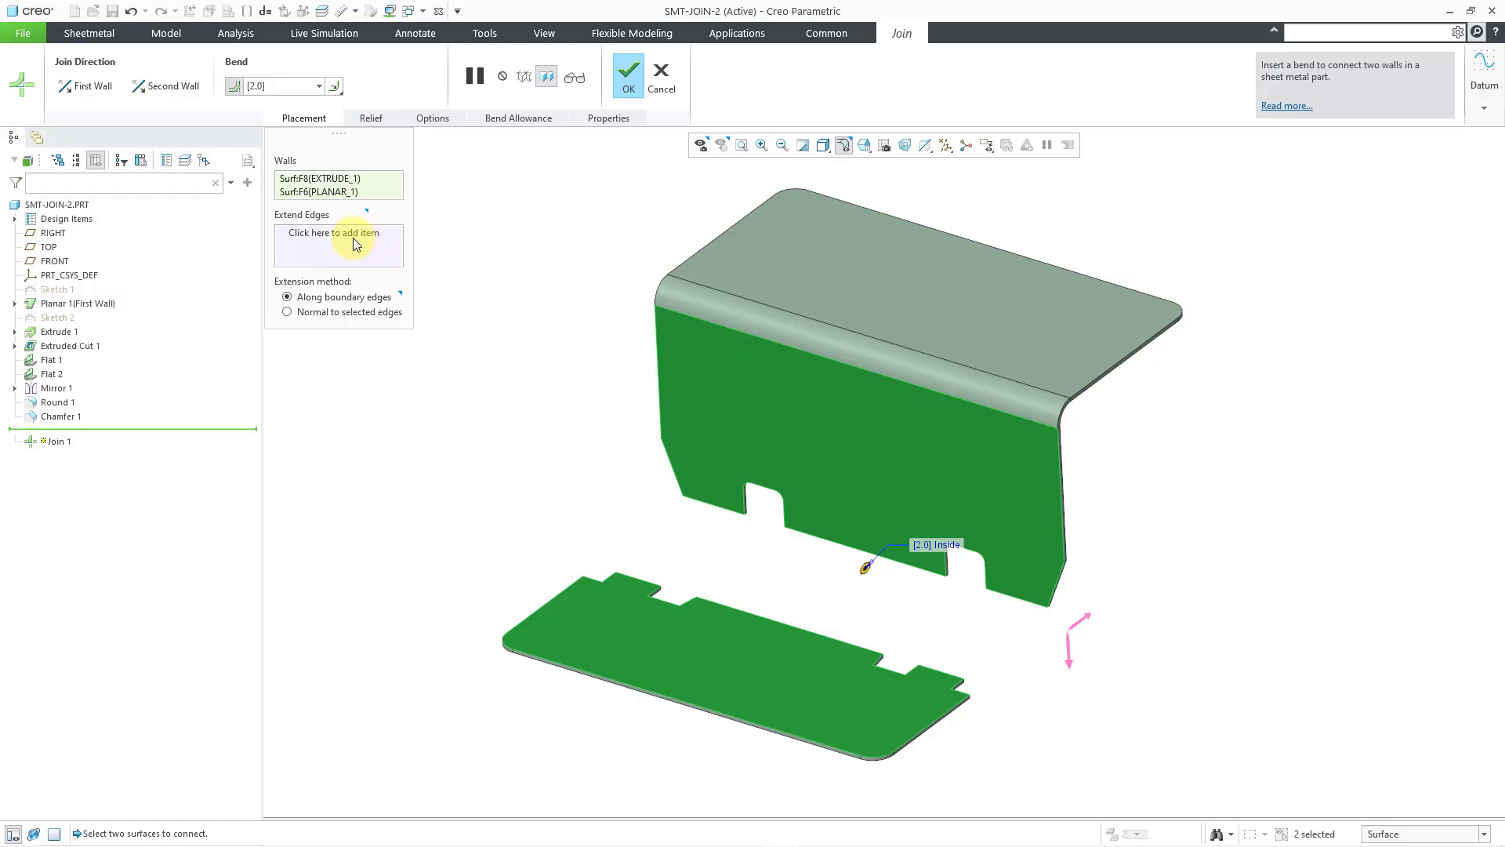
Add six wall and plate edges around both cutouts to the Extend Edges collector
right_click(492, 346)
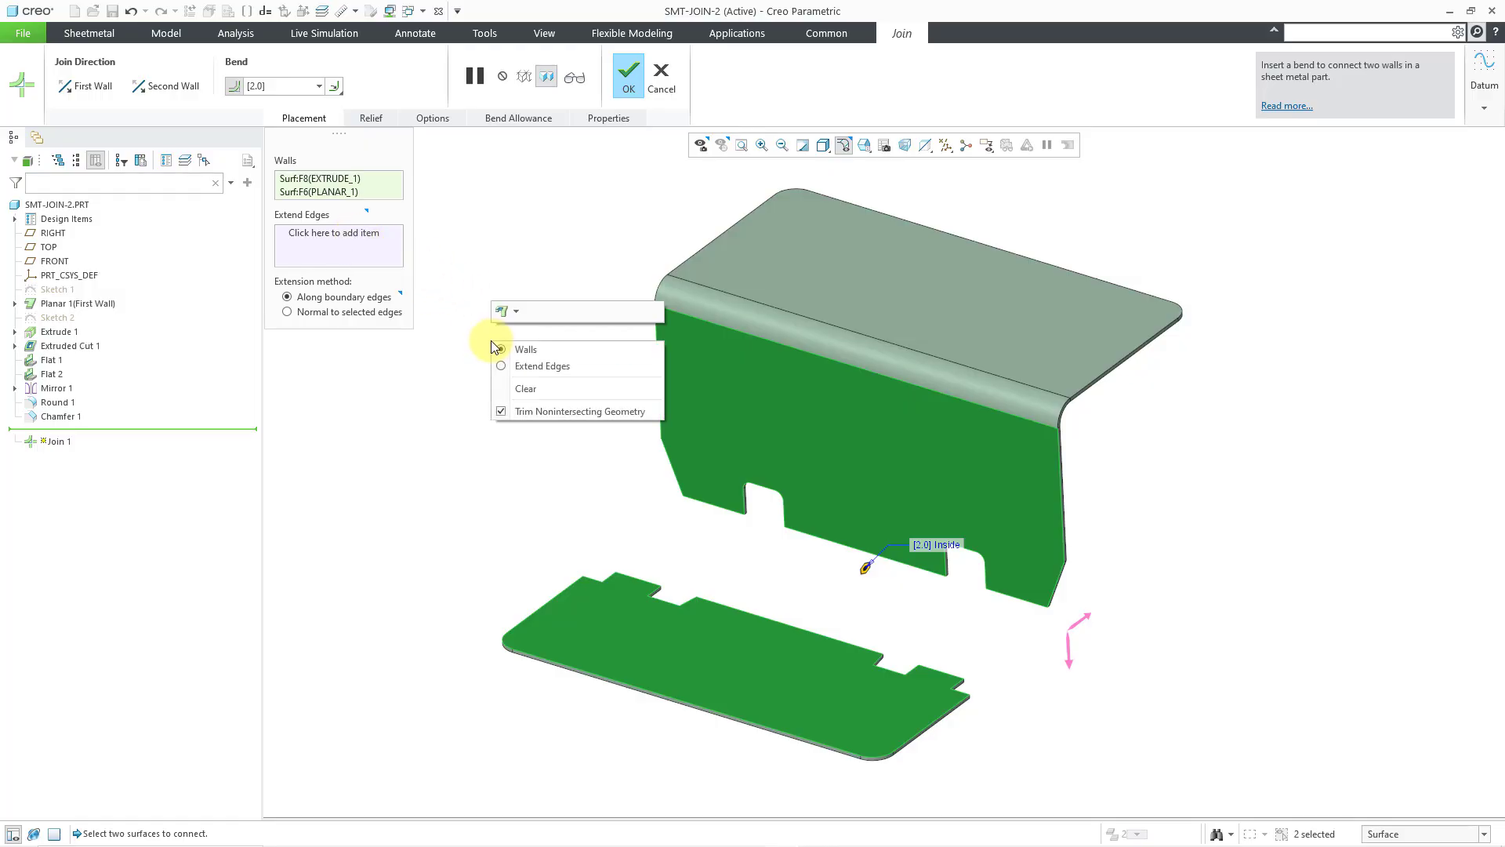
click(564, 369)
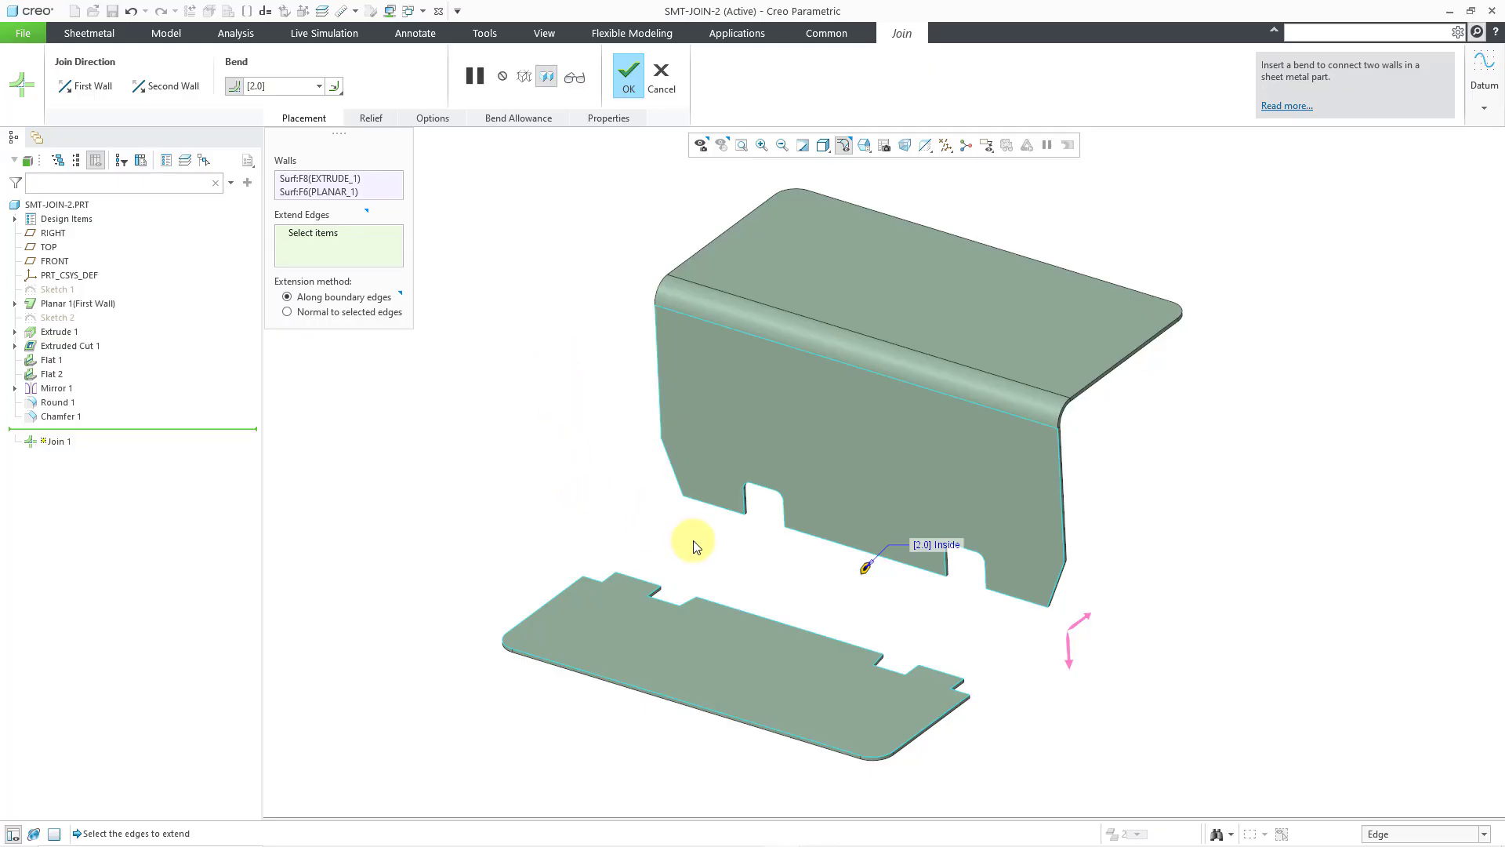
click(818, 545)
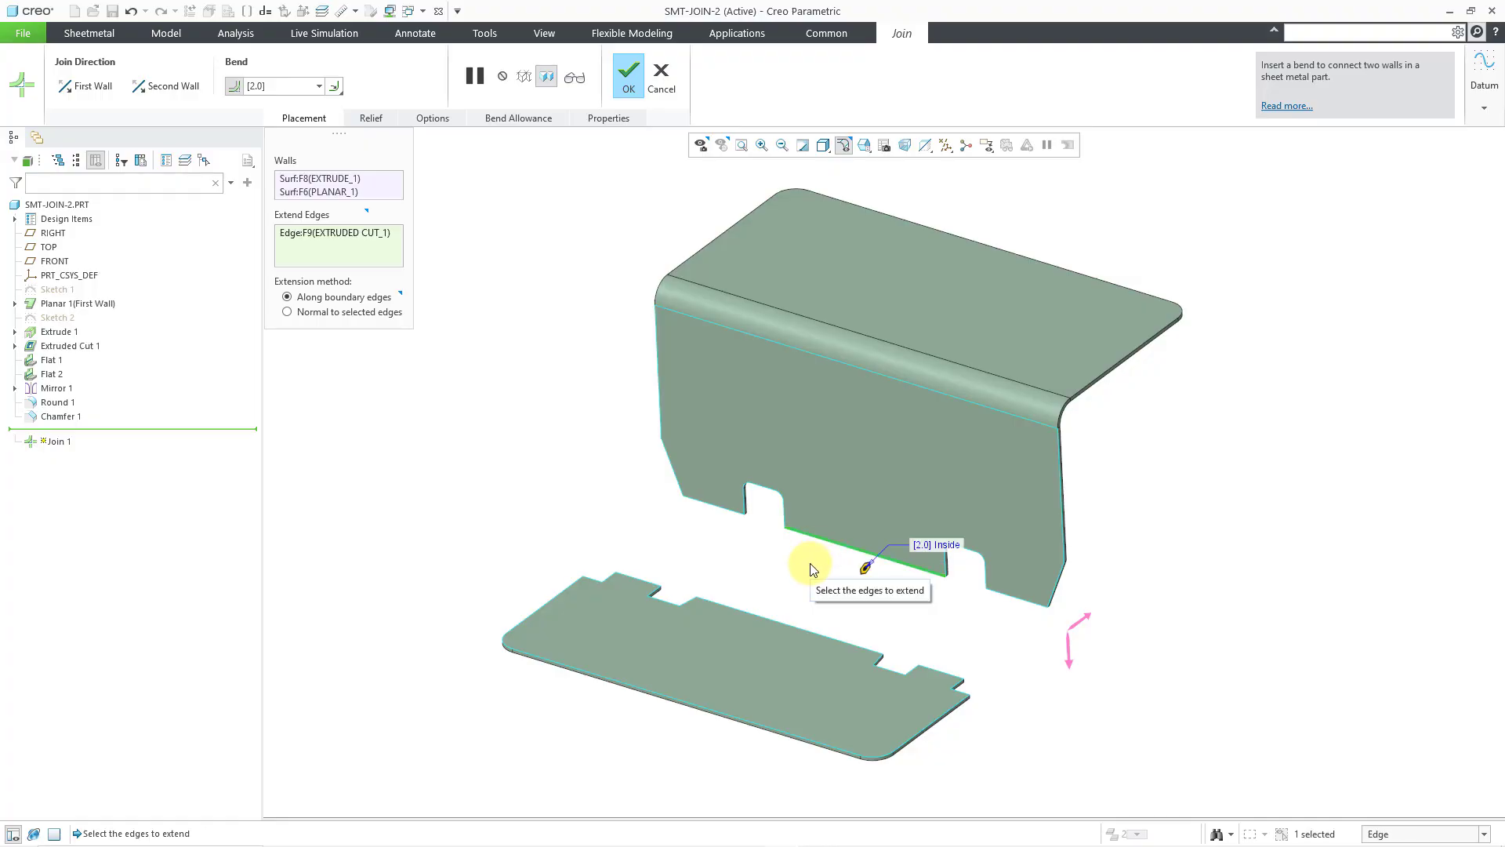
click(798, 629)
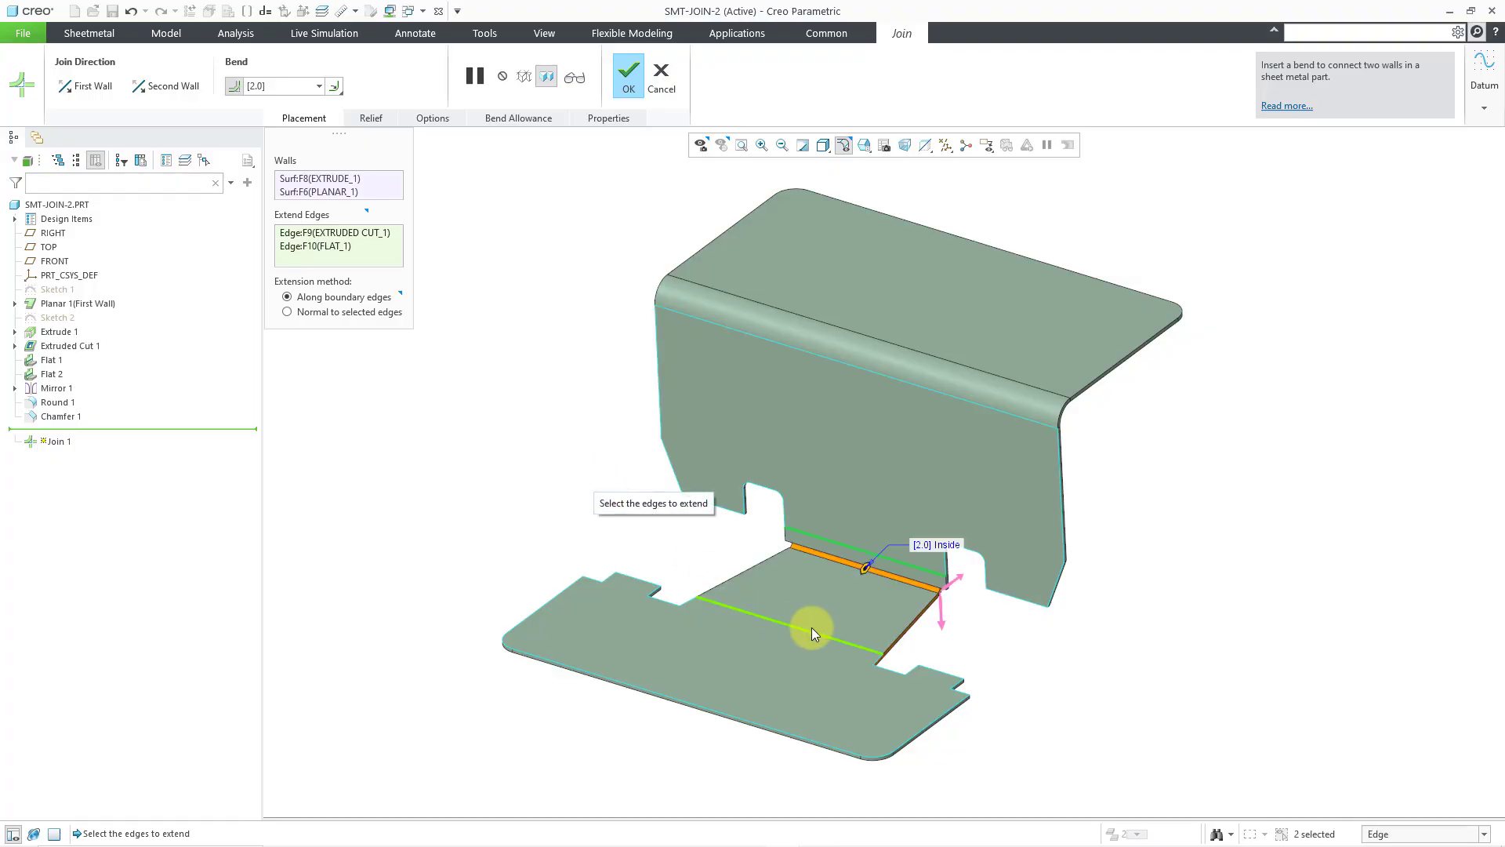
mouse_move(812, 627)
middle_down()
mouse_move(850, 604)
mouse_move(859, 641)
mouse_move(826, 639)
middle_up()
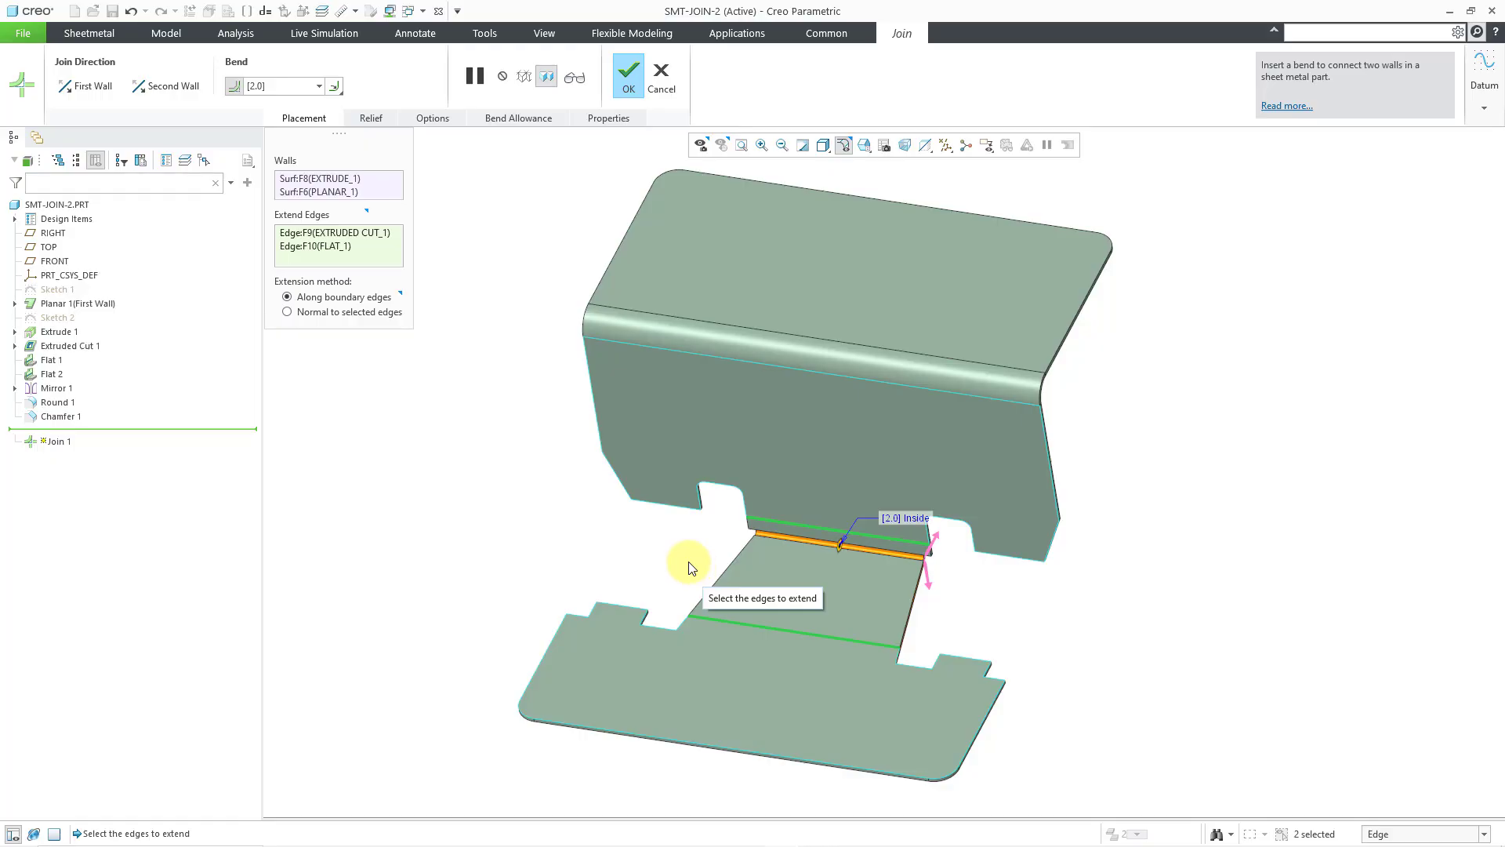
click(633, 608)
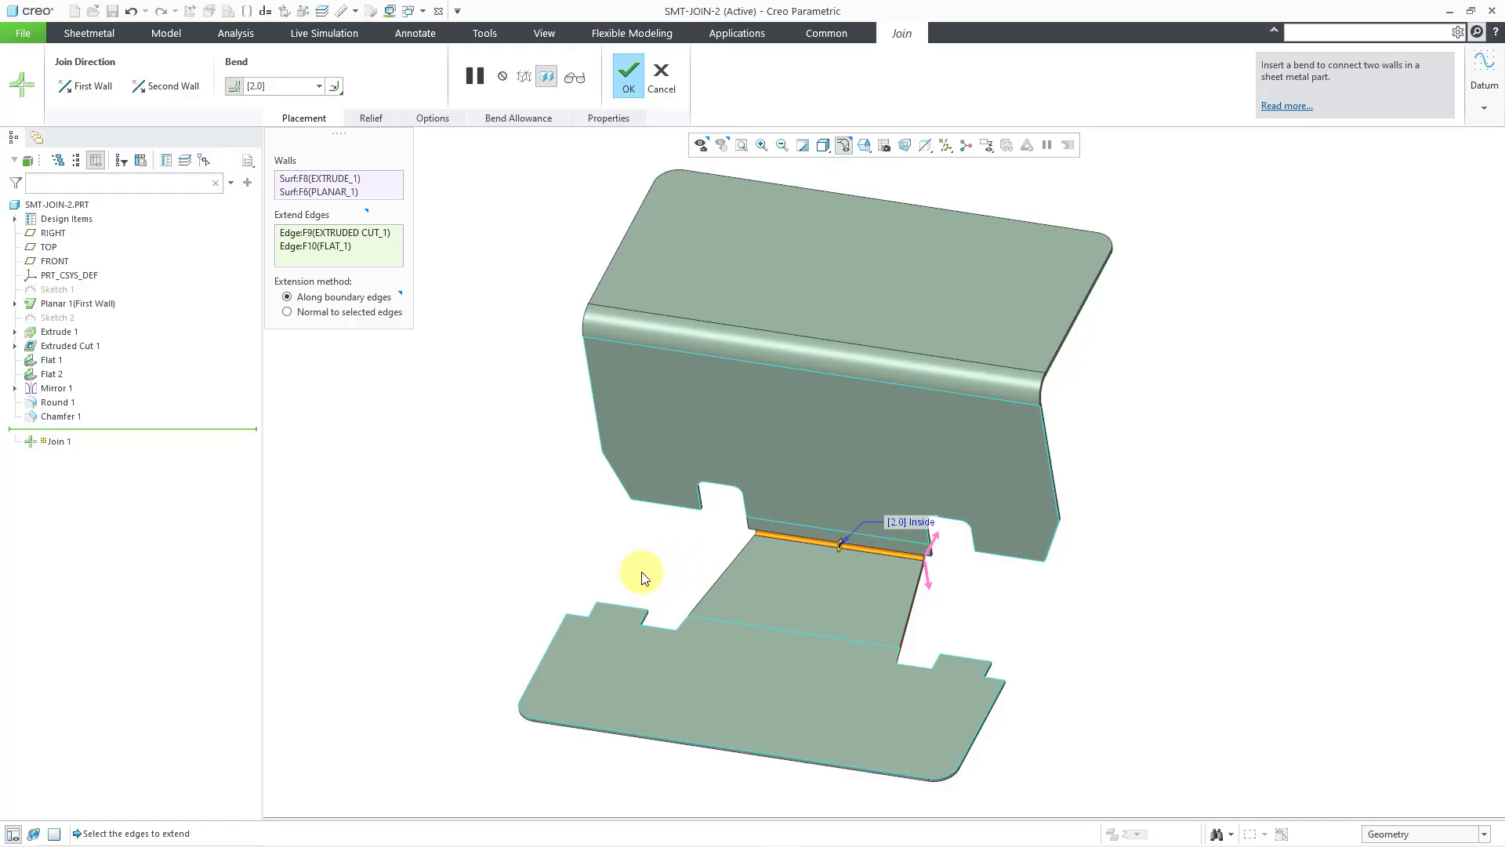
click(681, 506)
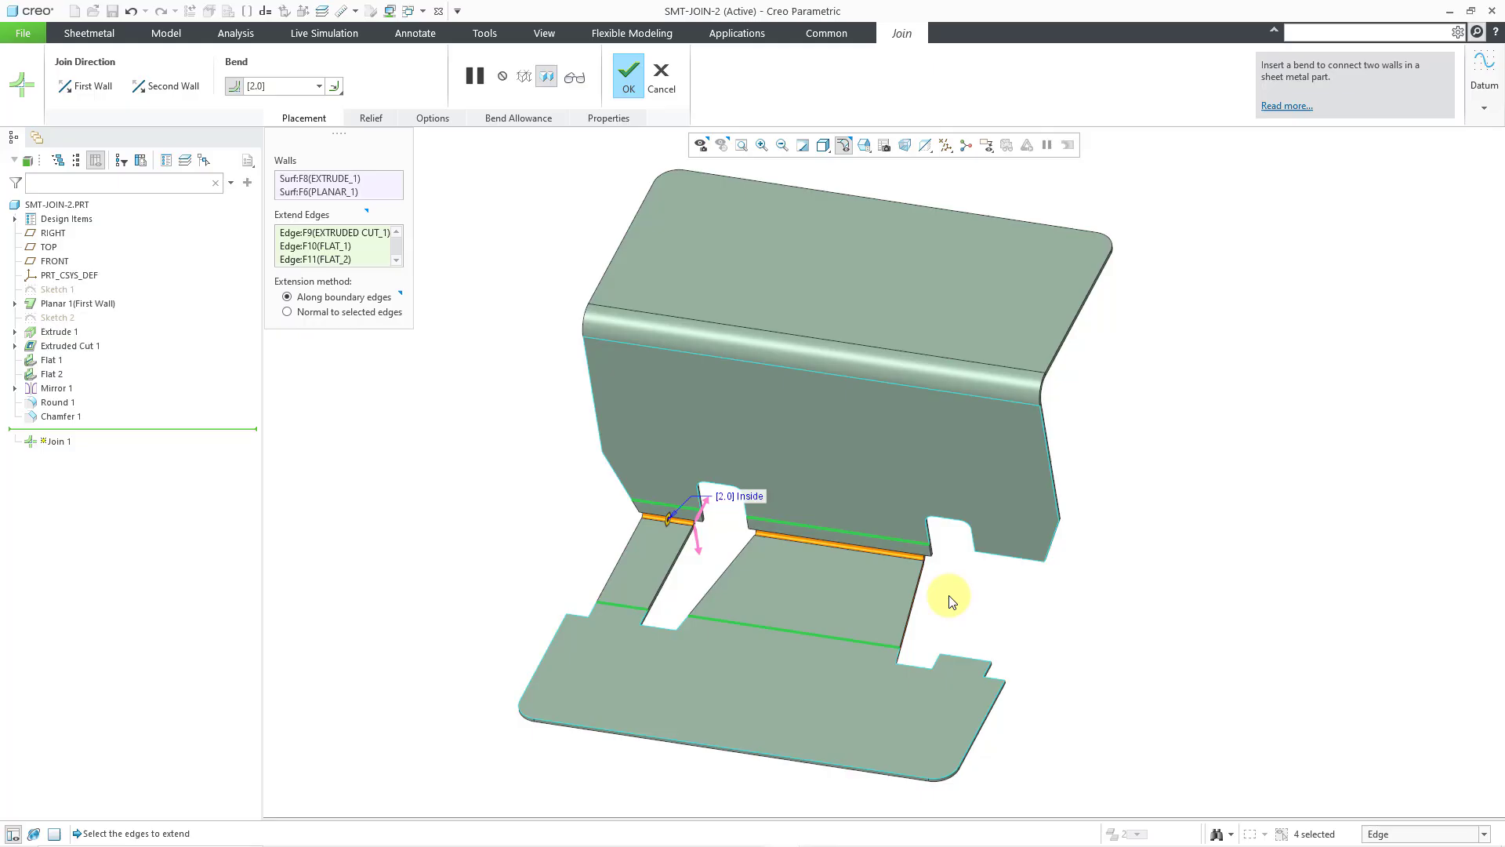
click(968, 657)
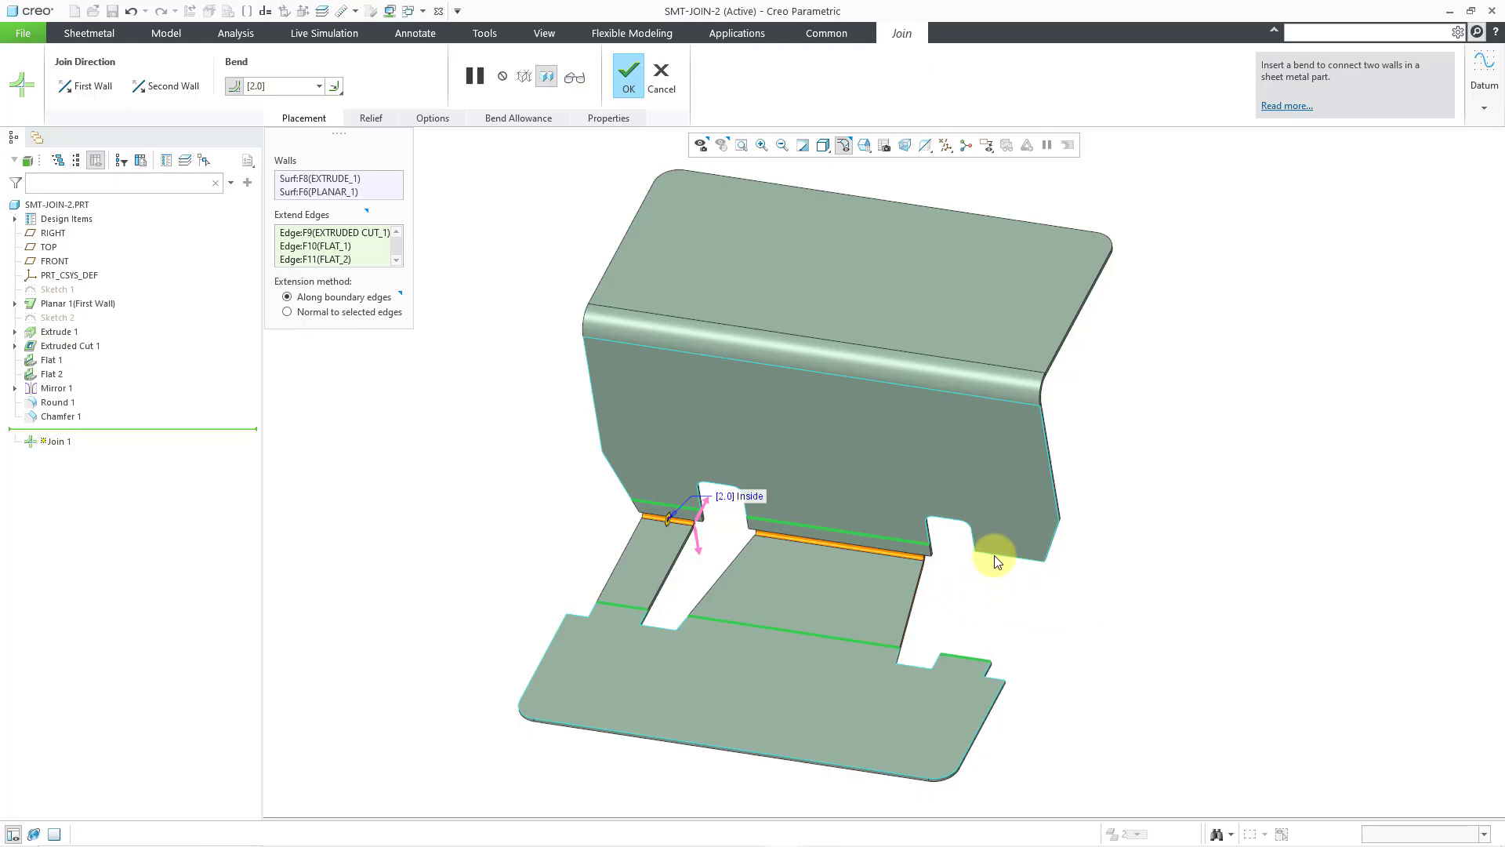
click(995, 555)
mouse_move(921, 601)
middle_down()
mouse_move(941, 586)
mouse_move(927, 615)
middle_up()
scroll(869, 629, up, 2)
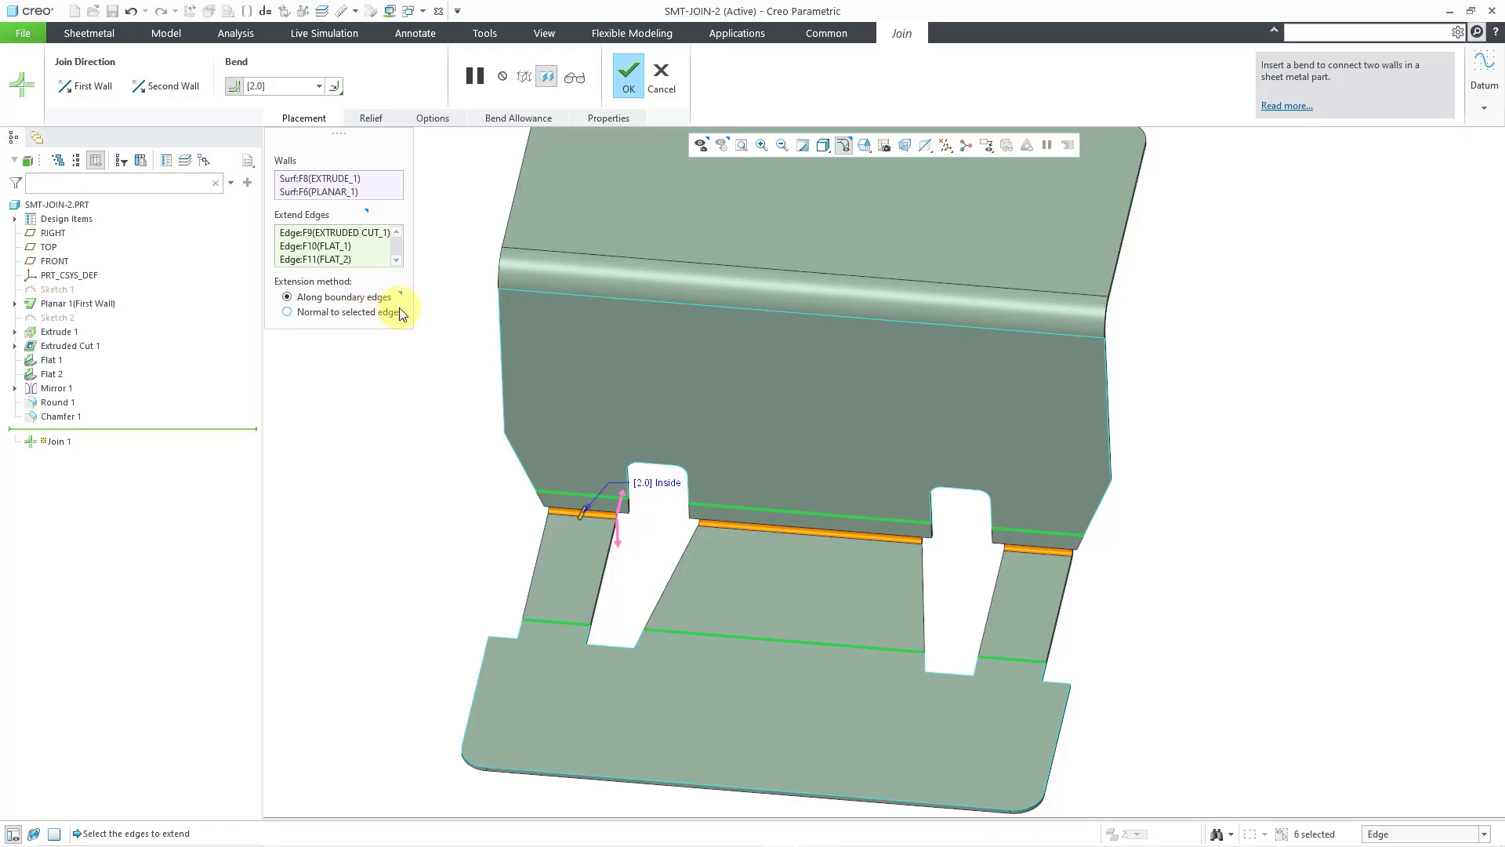
Set the extension method to Normal to selected edges
mouse_move(400, 294)
click(288, 312)
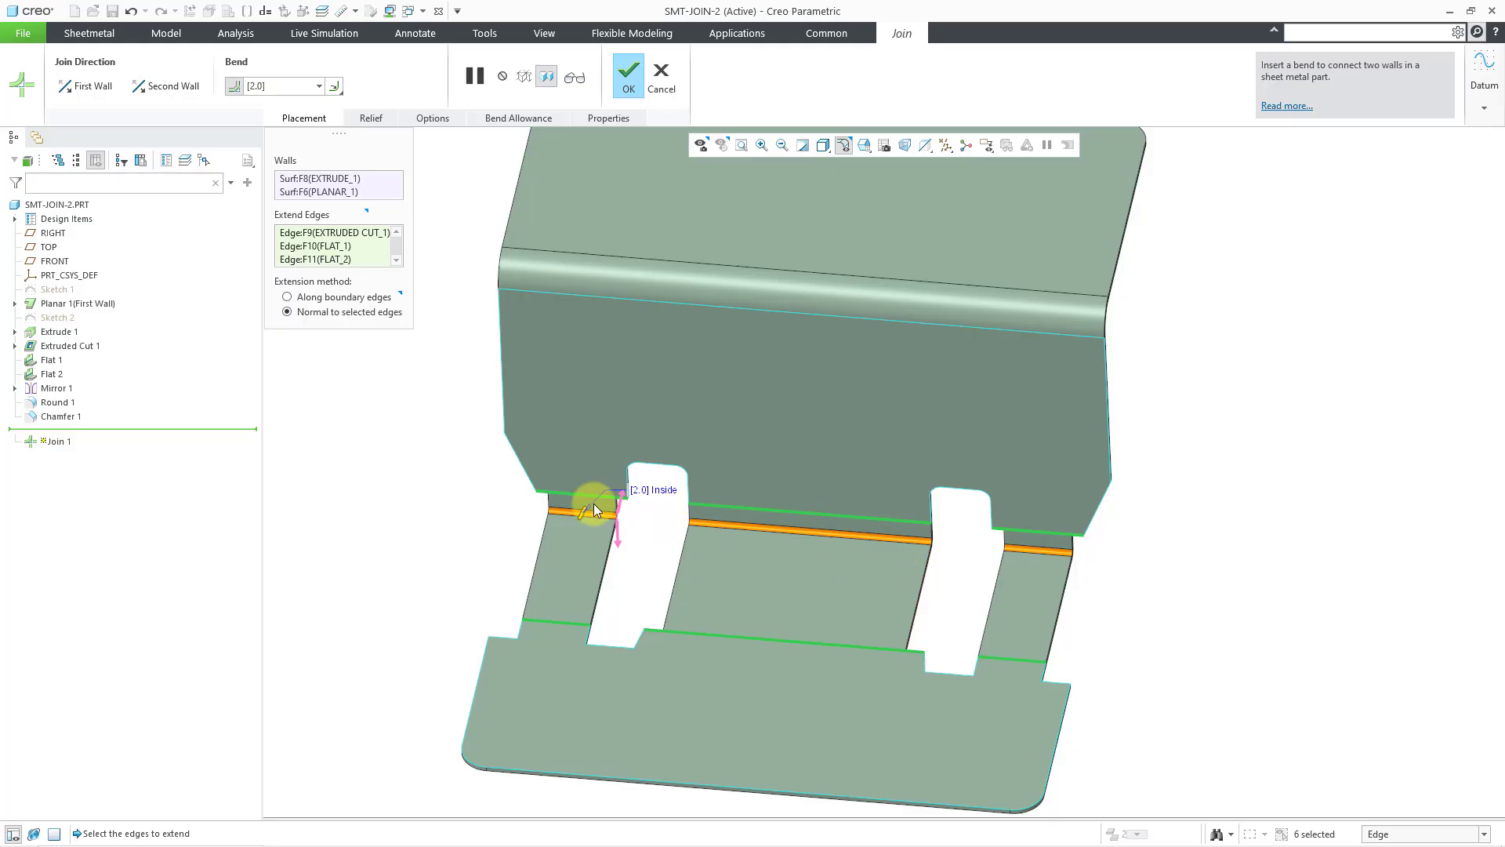
Finish Join 1, then redefine it with a 10 mm bend radius and inspect the result
click(627, 83)
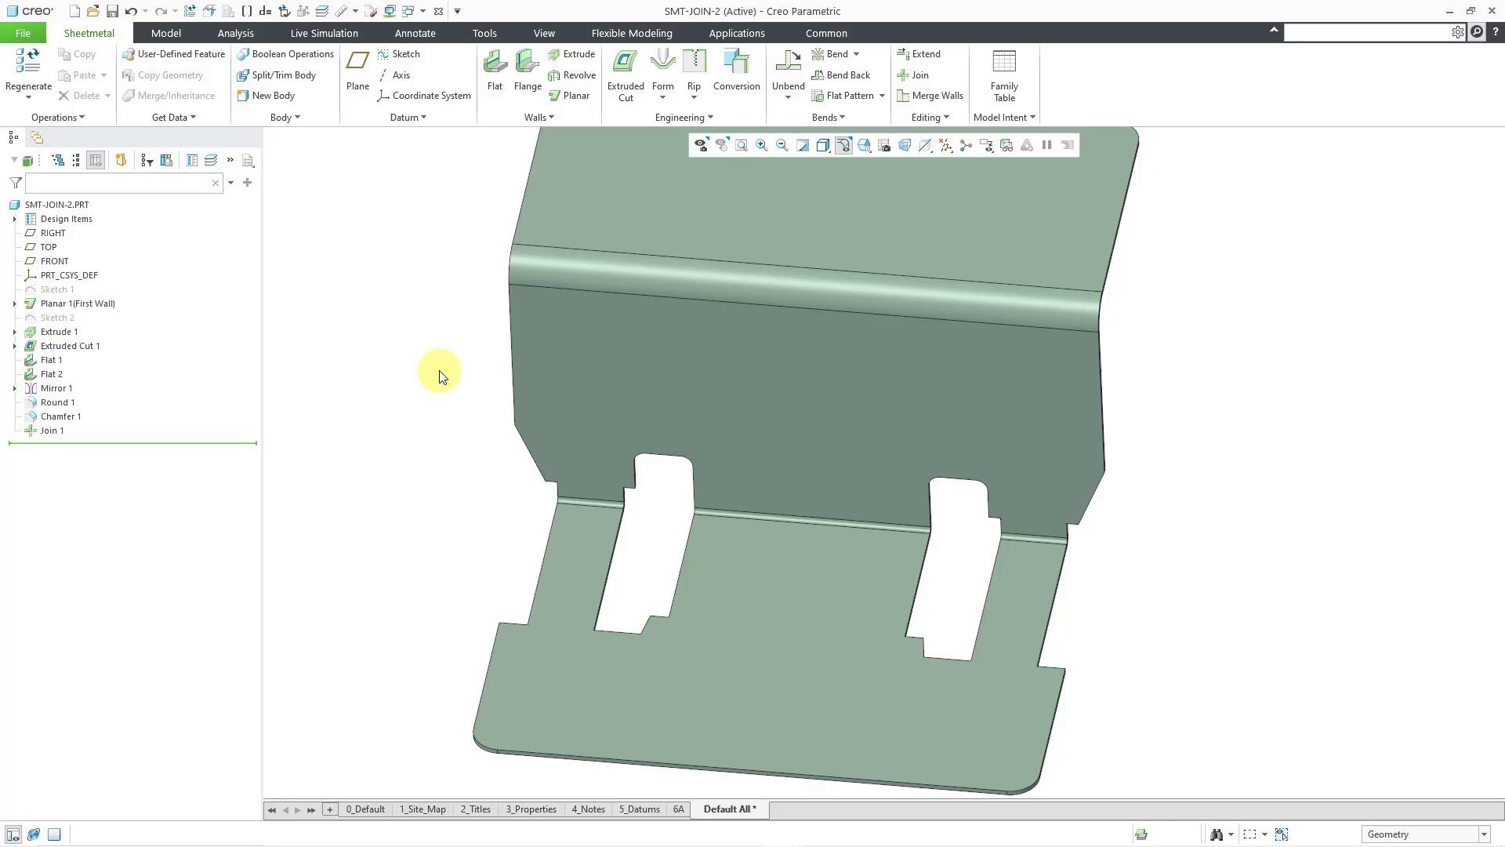
click(53, 430)
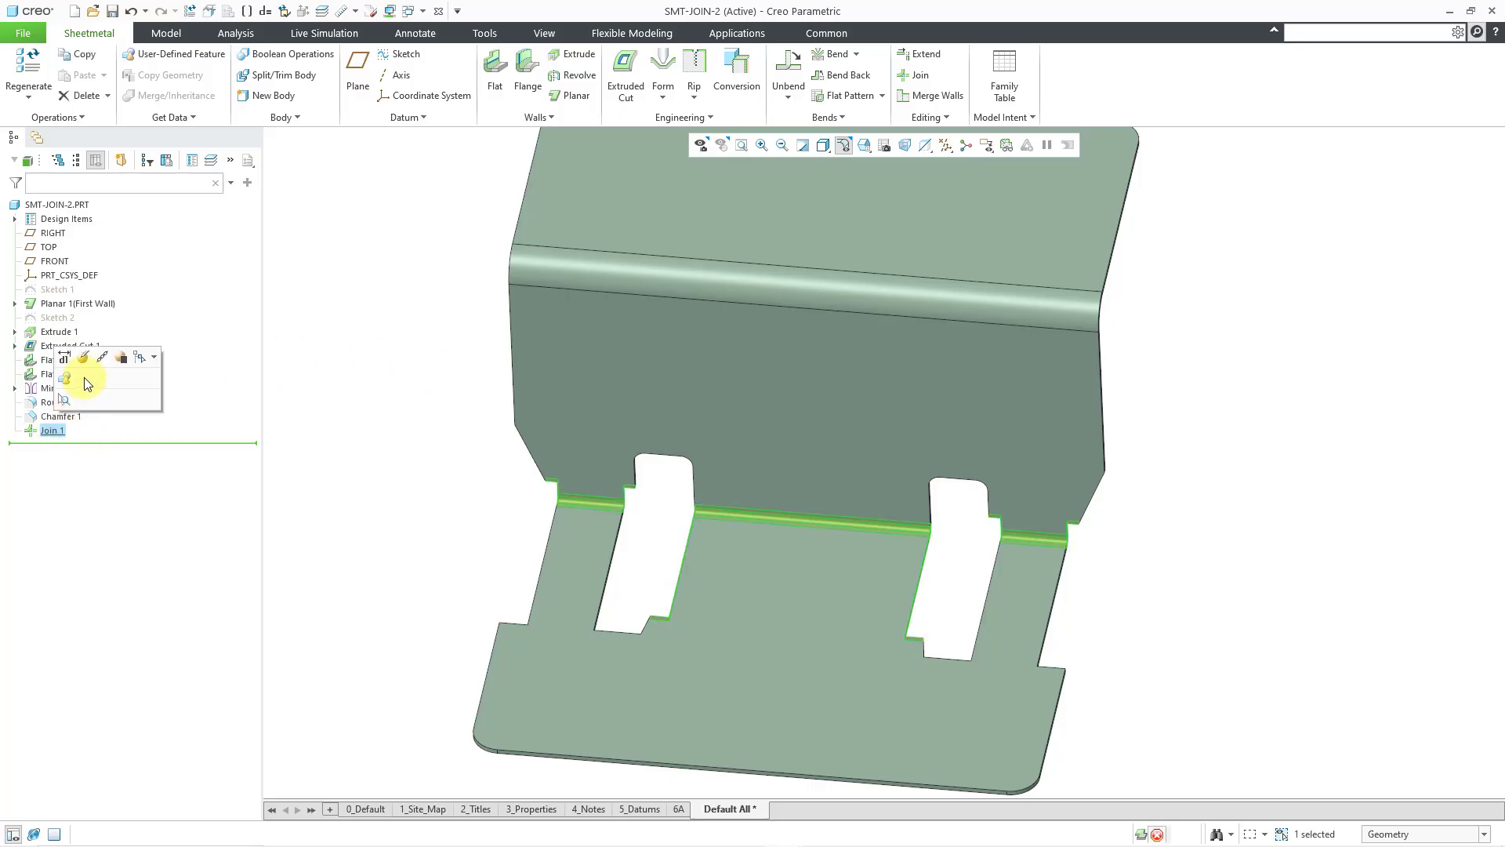
click(83, 359)
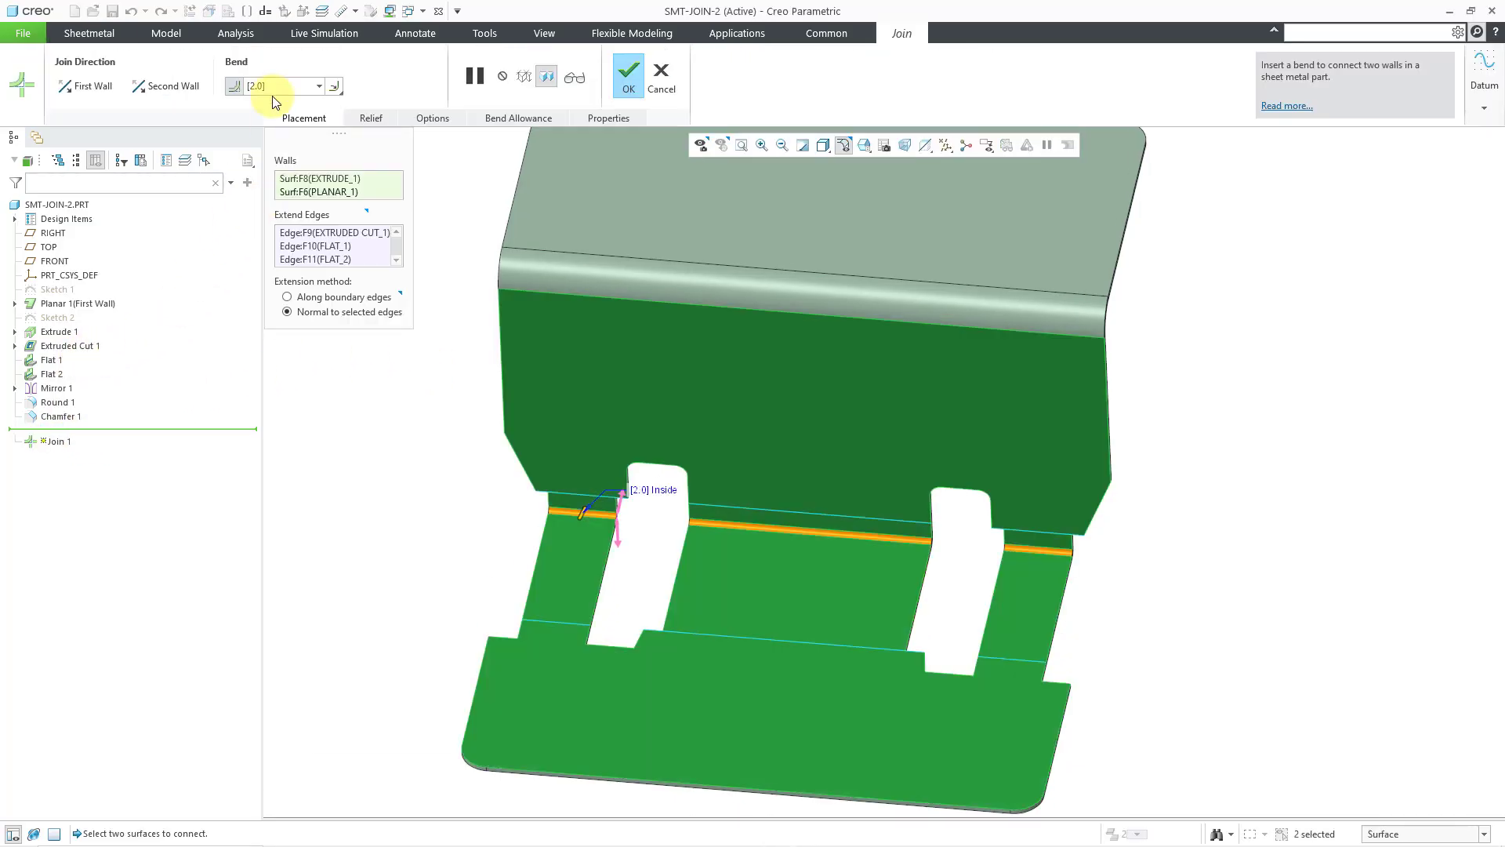
drag(253, 86, 290, 92)
key(Return)
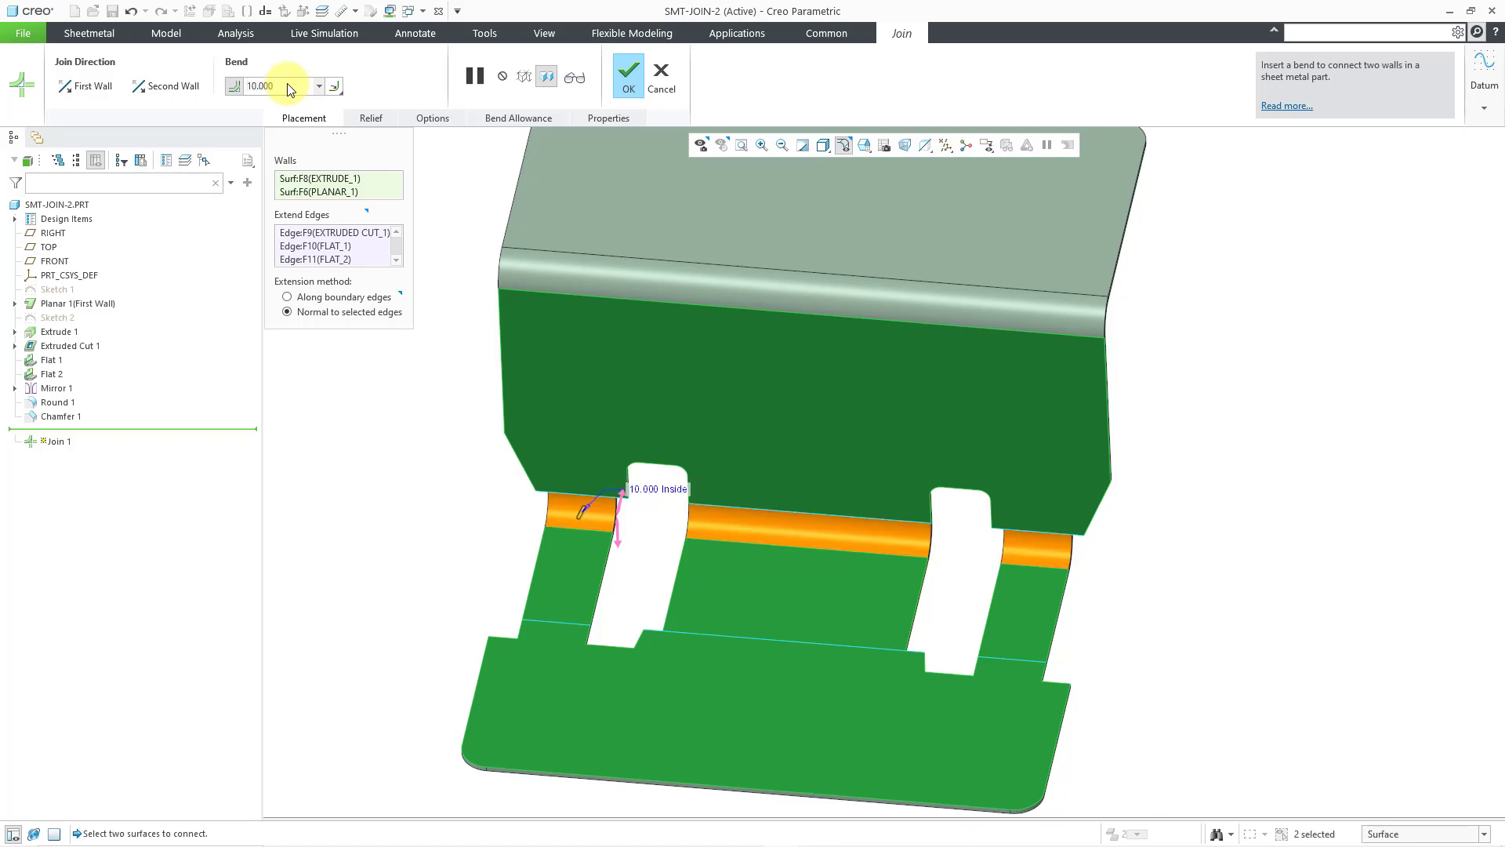
middle_click(431, 378)
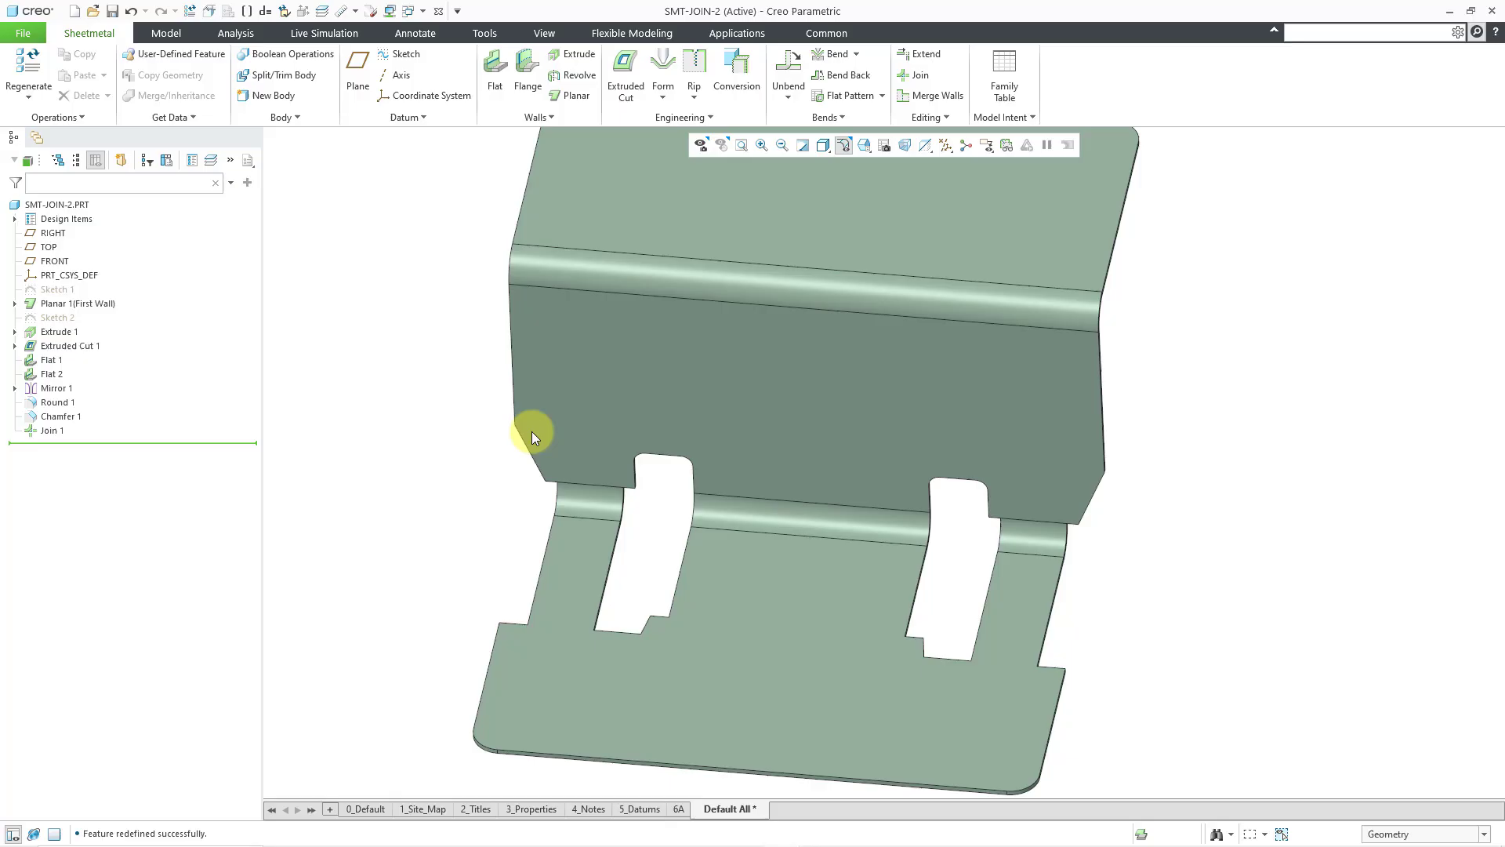
mouse_move(787, 448)
middle_down()
mouse_move(800, 402)
mouse_move(738, 421)
middle_up()
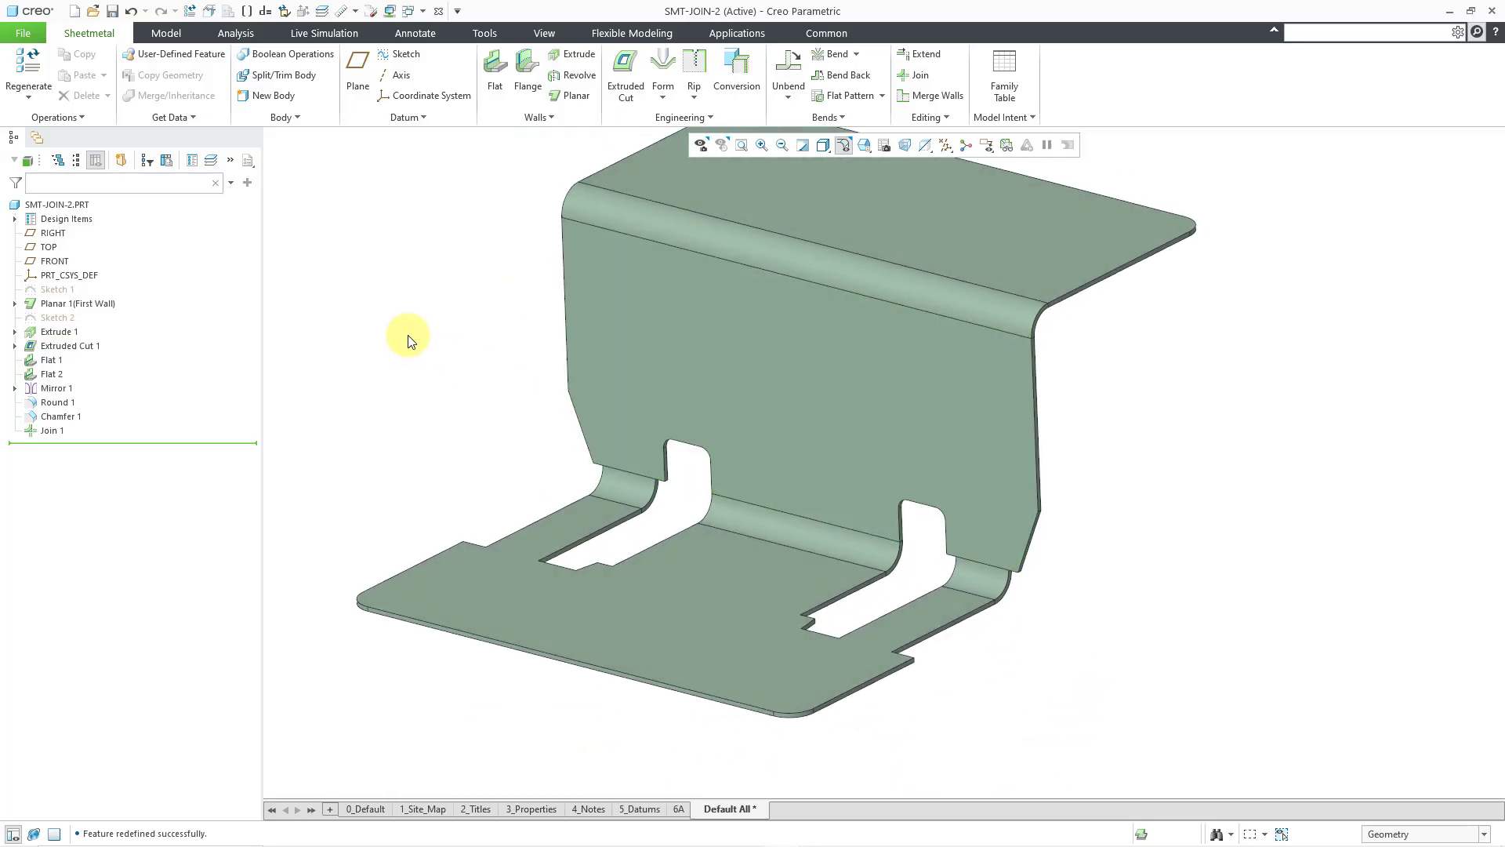